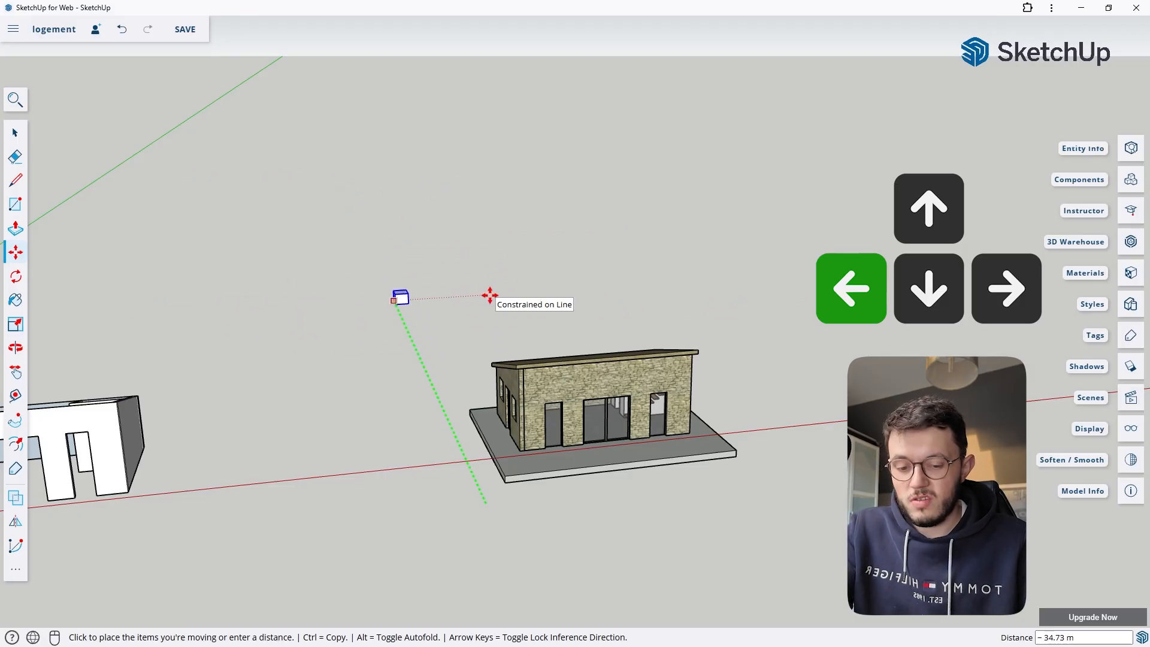
- Try moving the box constrained to the red axis, then to the blue axis
key(Right)
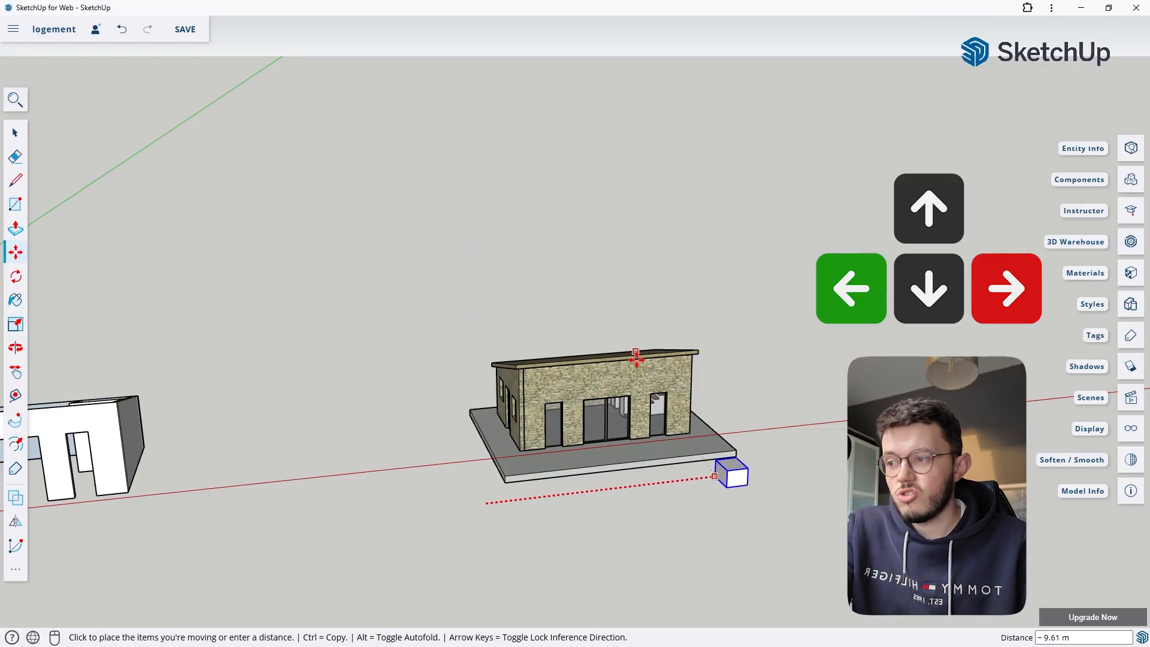
key(Up)
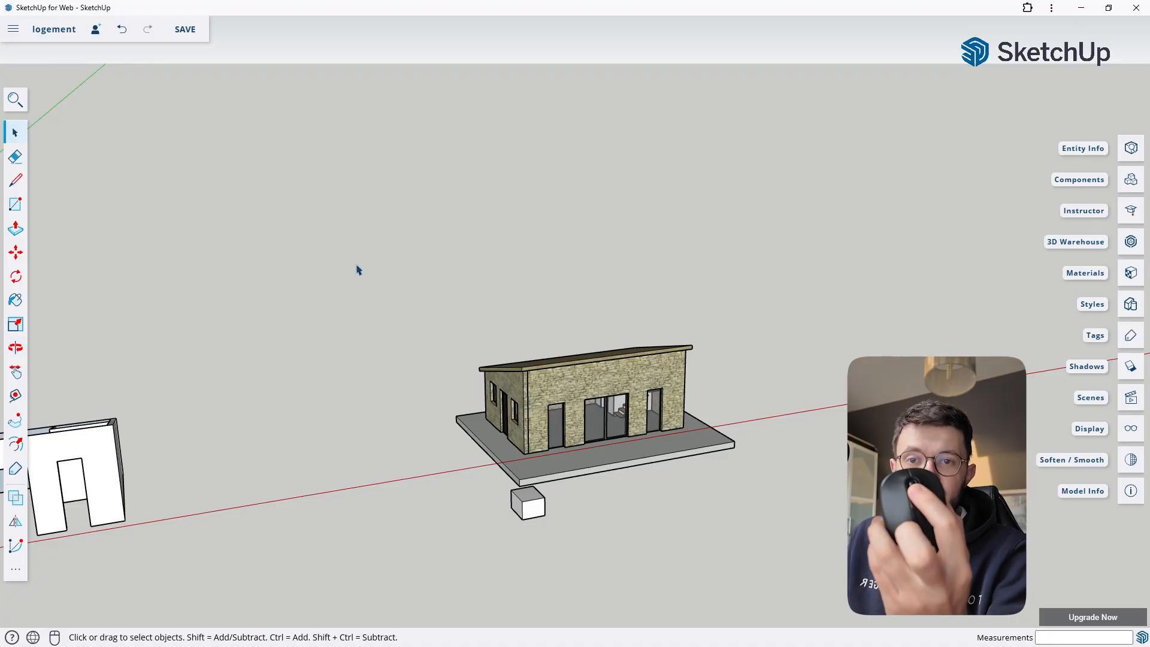
- Draw a rectangle about 2.45 m by 1.20 m on the slab in front of the stone house
middle_drag(470, 290, 35, 371)
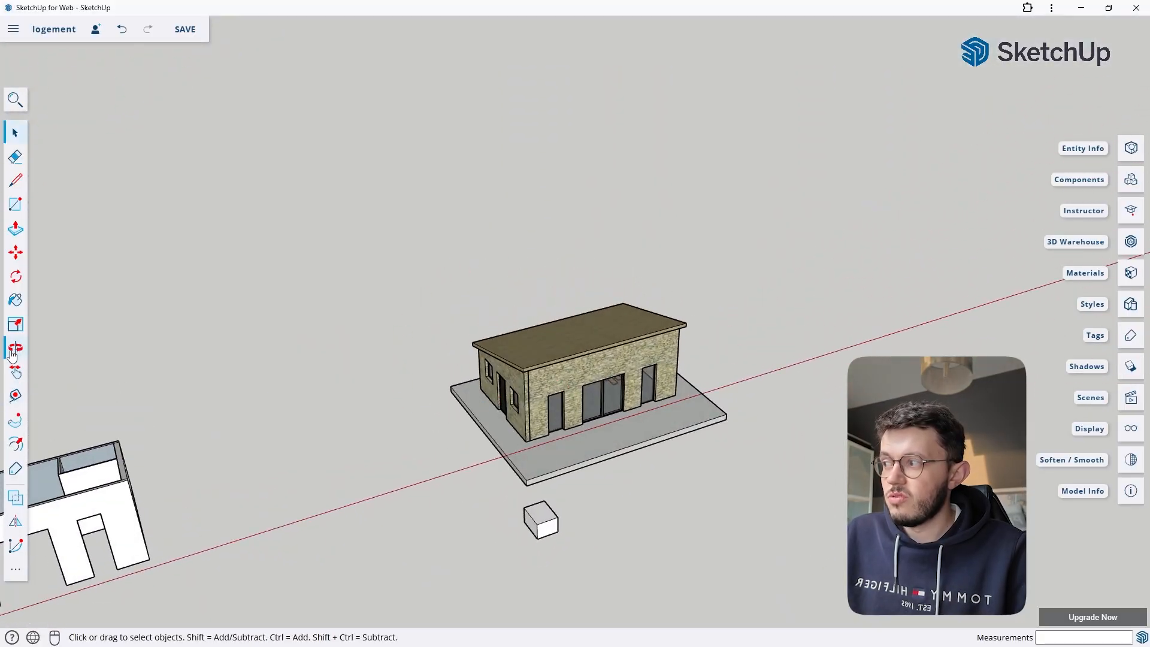
middle_drag(664, 381, 646, 496)
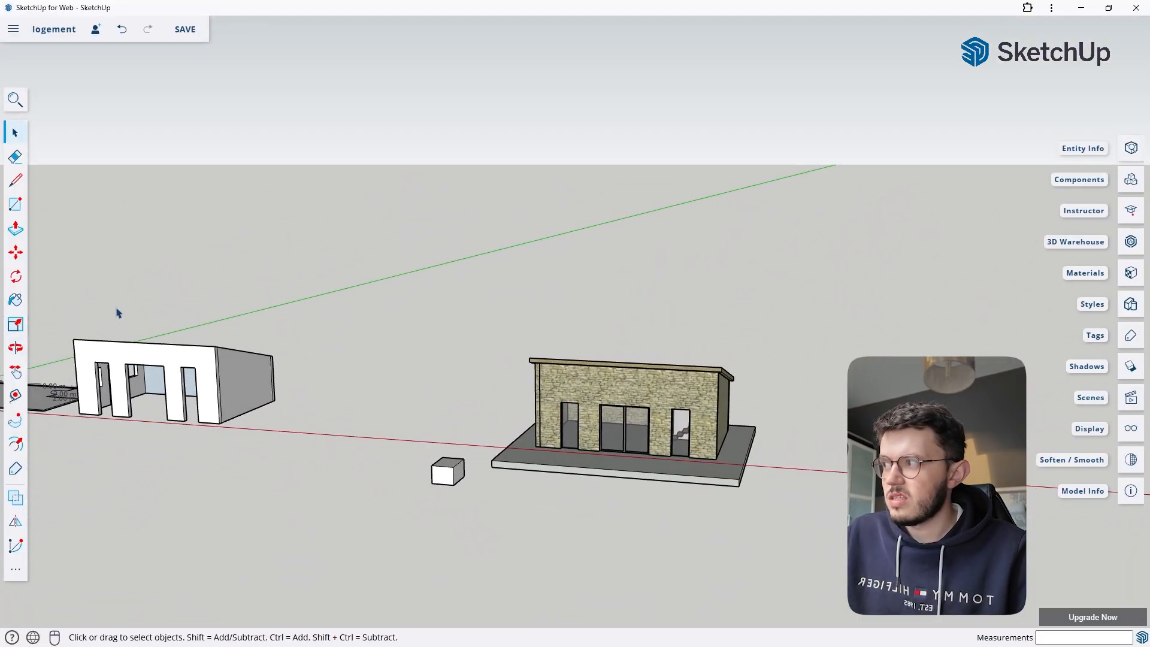
click(15, 205)
middle_drag(410, 380, 565, 492)
scroll(564, 493, up, 3)
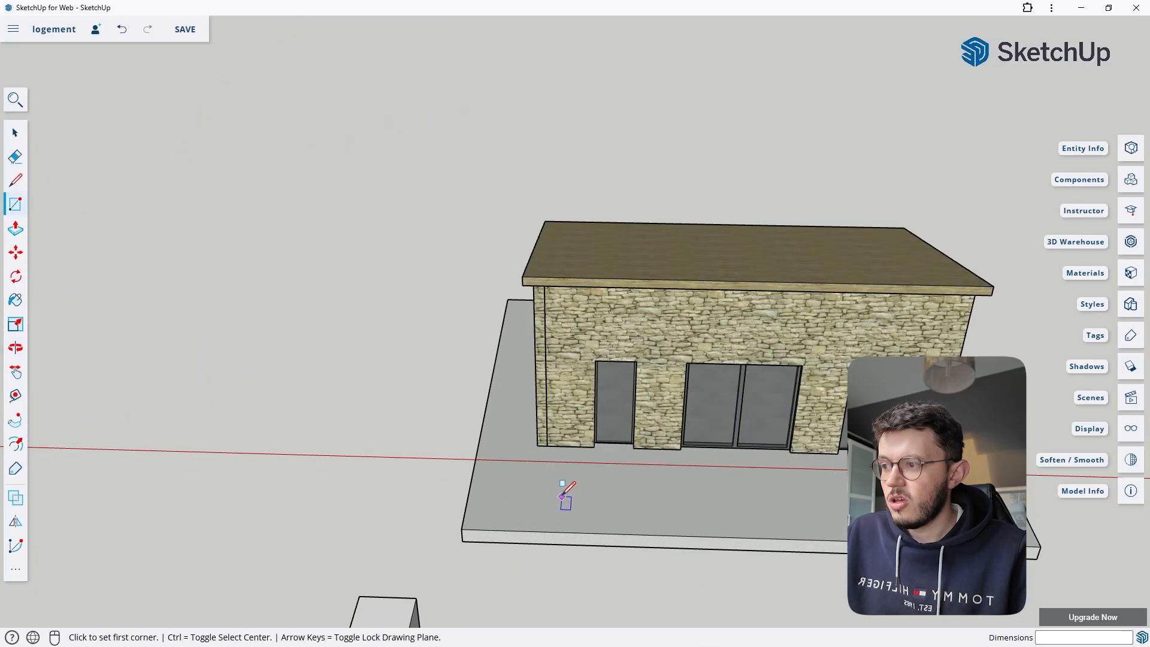
click(484, 472)
click(615, 516)
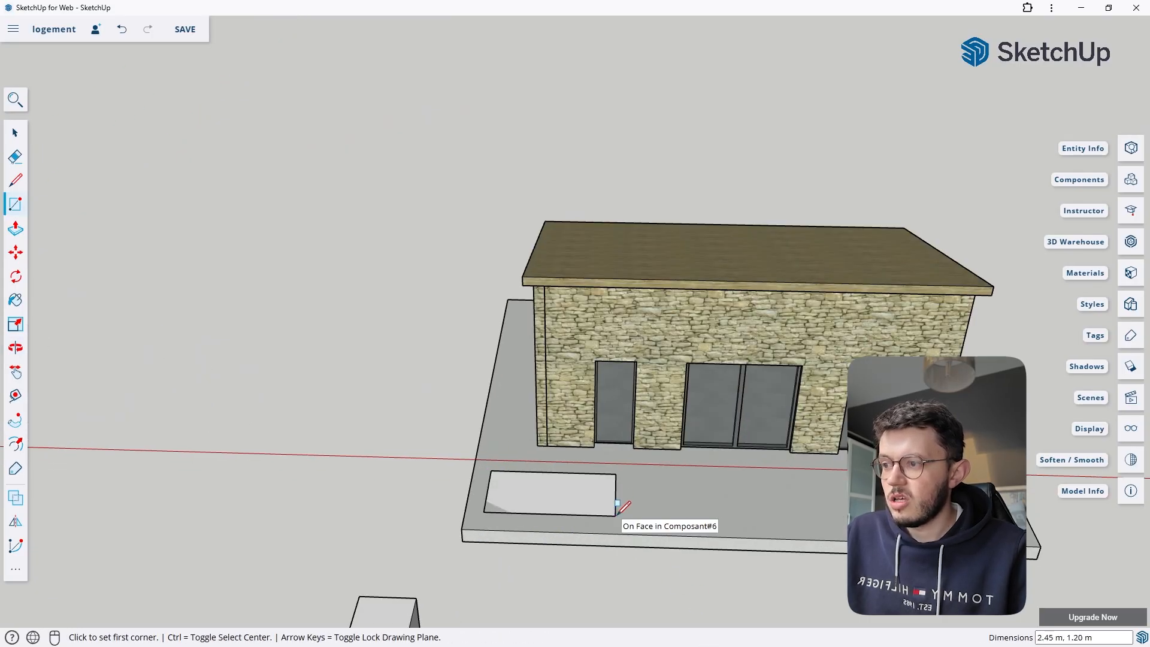
- Try to draw another rectangle over the one on the slab, starting from its corner endpoint
click(16, 347)
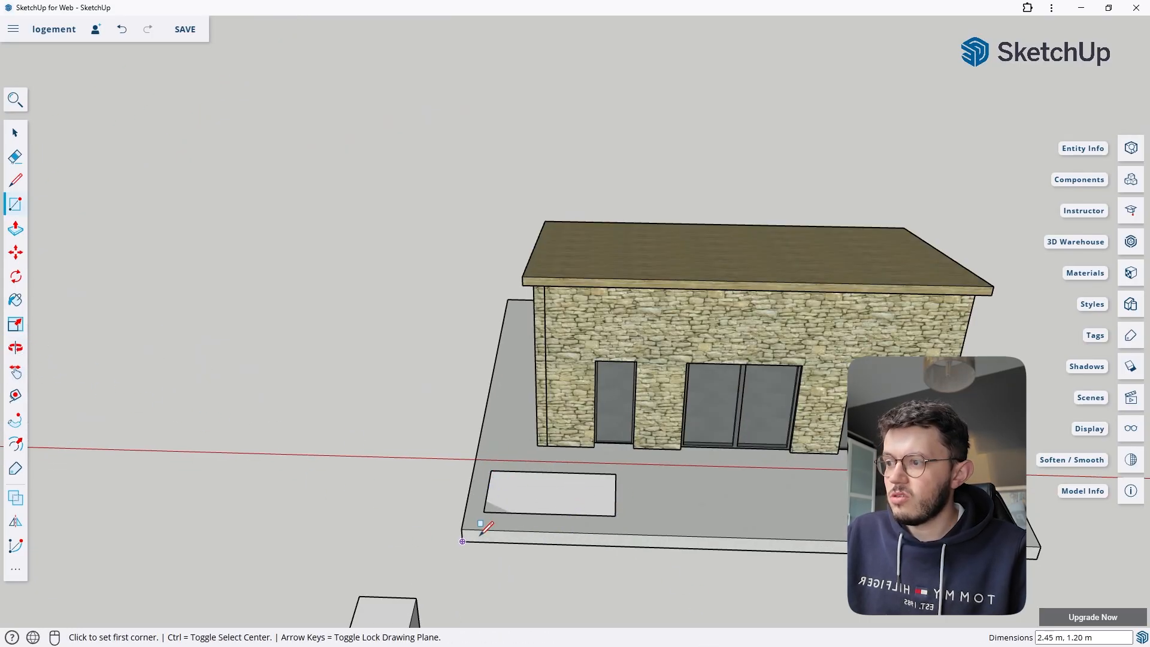
drag(508, 509, 825, 456)
key(r)
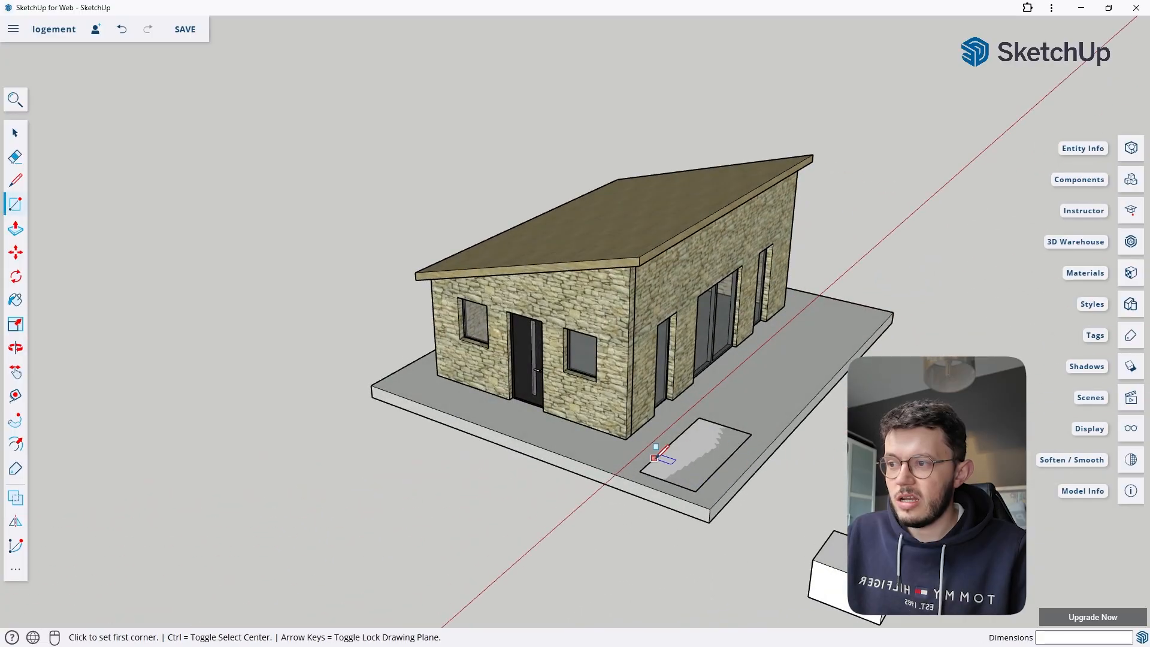
click(640, 471)
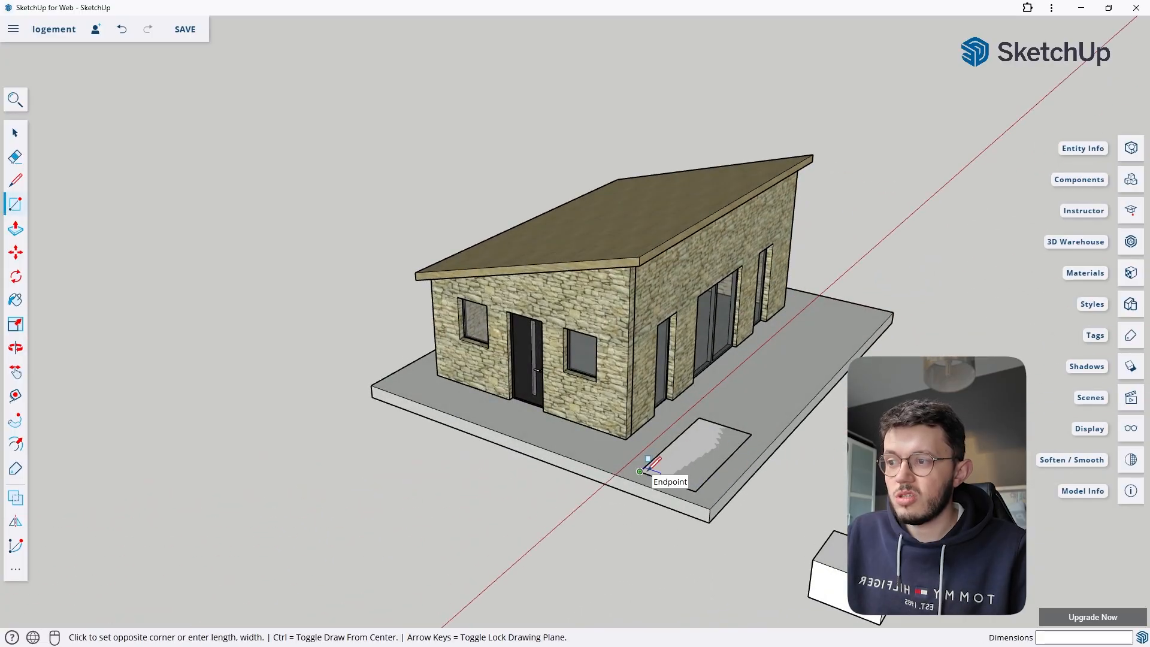
click(714, 460)
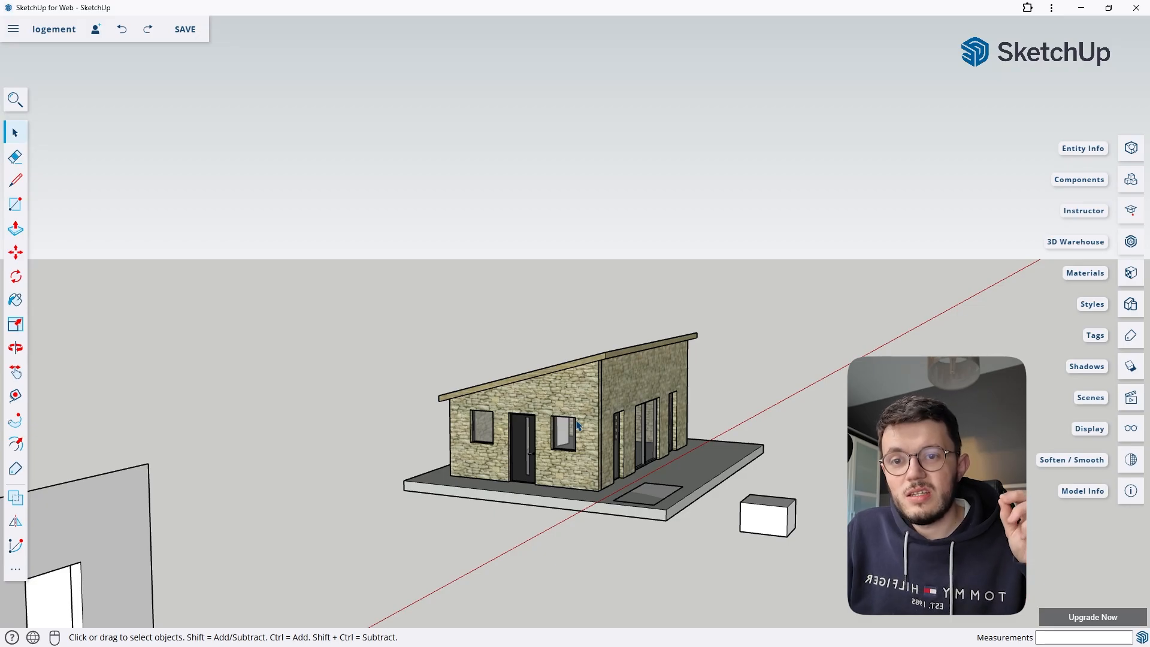
- Try to move the roof away from the house, then try to move the stone wall, and cancel both
middle_drag(553, 339, 557, 362)
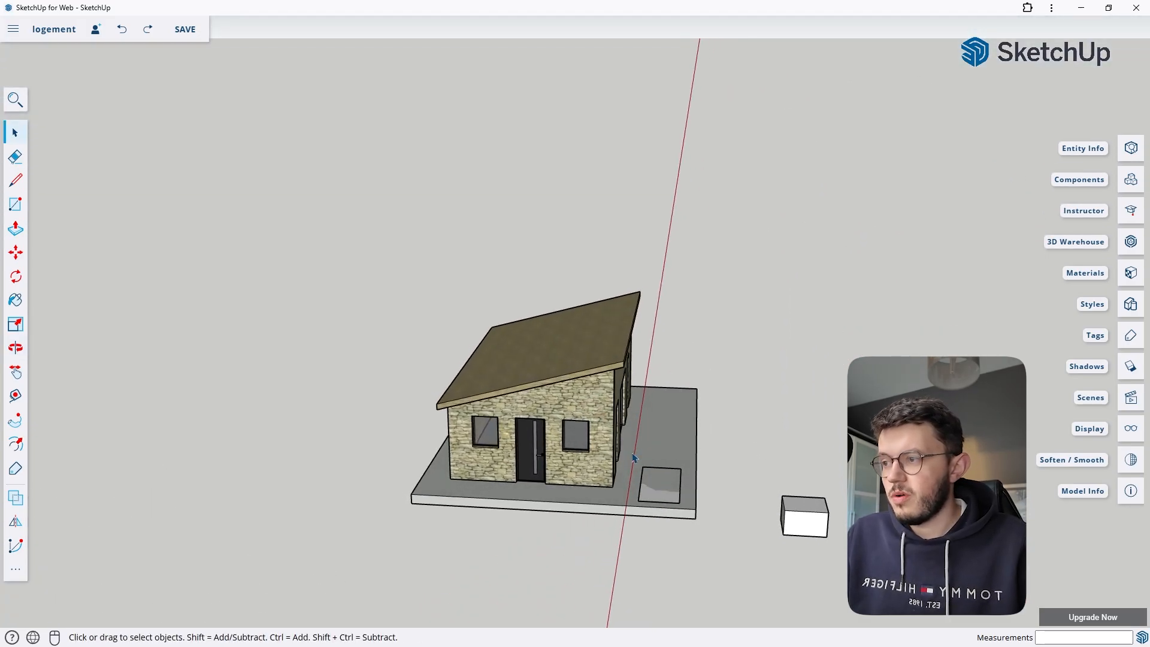
click(557, 361)
click(618, 244)
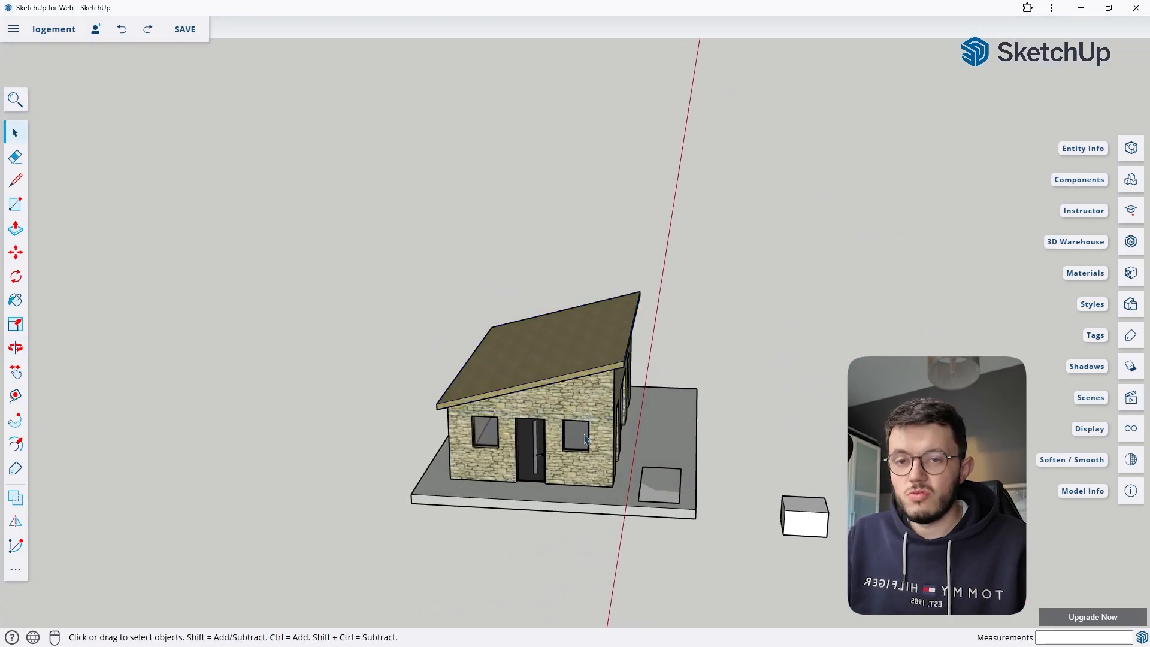
click(15, 252)
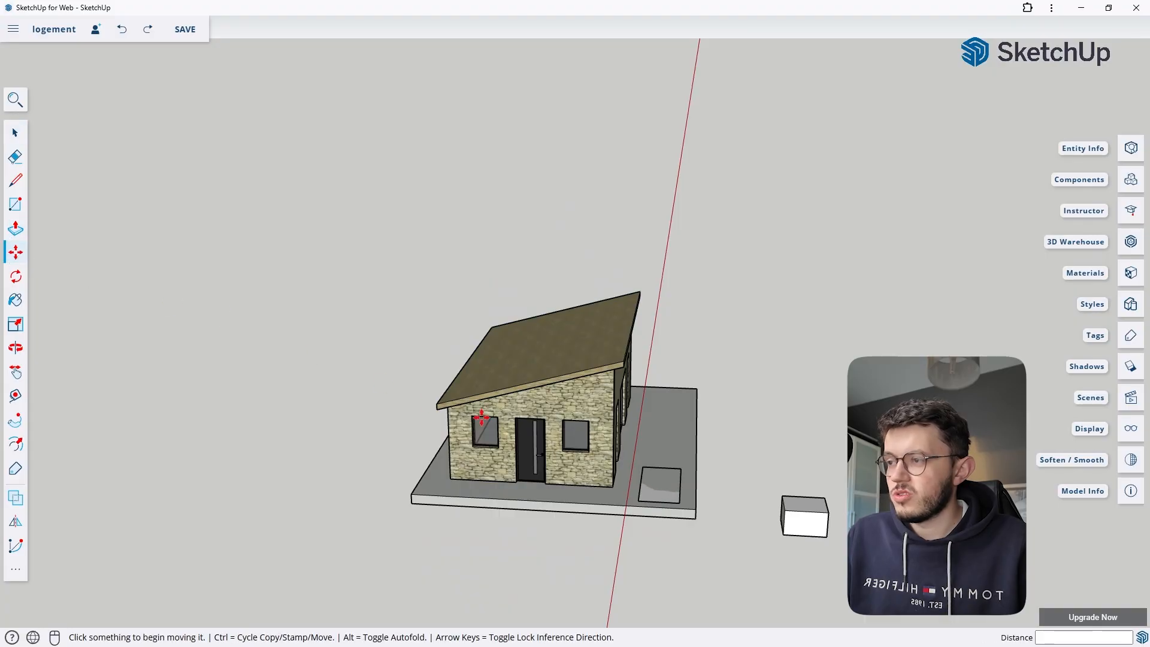
click(569, 350)
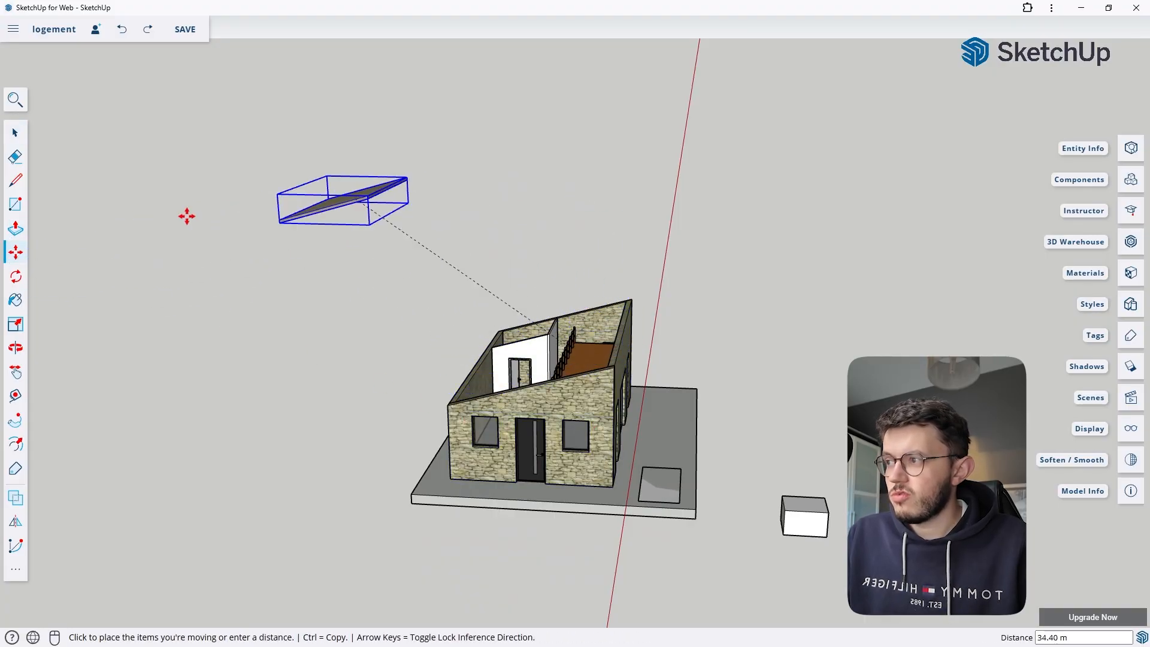
key(Escape)
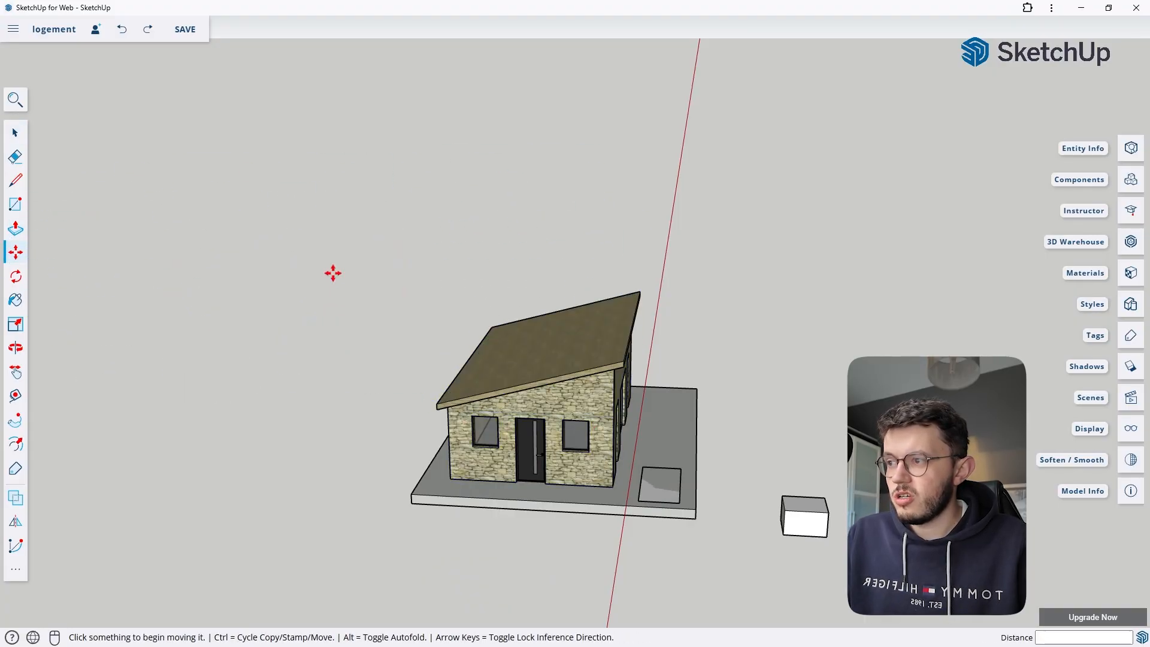
click(477, 469)
key(Escape)
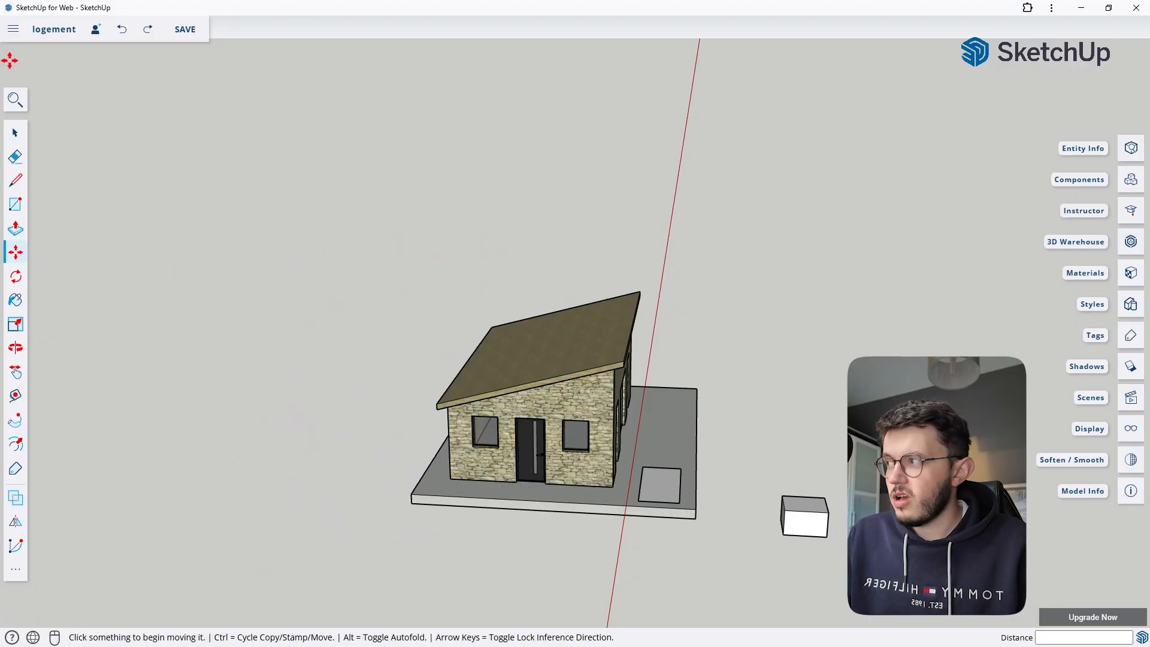
- Explode the house's components, including its walls and roof, into loose geometry
click(15, 132)
scroll(550, 313, down, 2)
scroll(551, 313, down, 1)
mouse_move(341, 205)
mouse_down()
mouse_move(687, 508)
mouse_move(682, 498)
mouse_up()
right_click(571, 388)
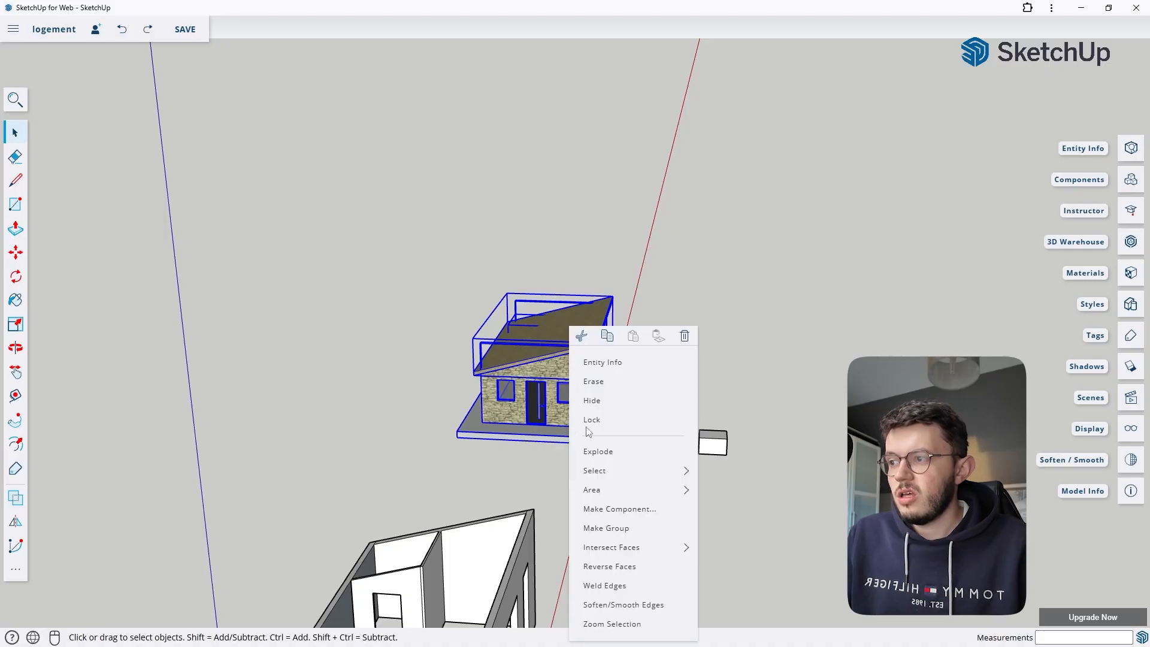
click(596, 457)
click(458, 242)
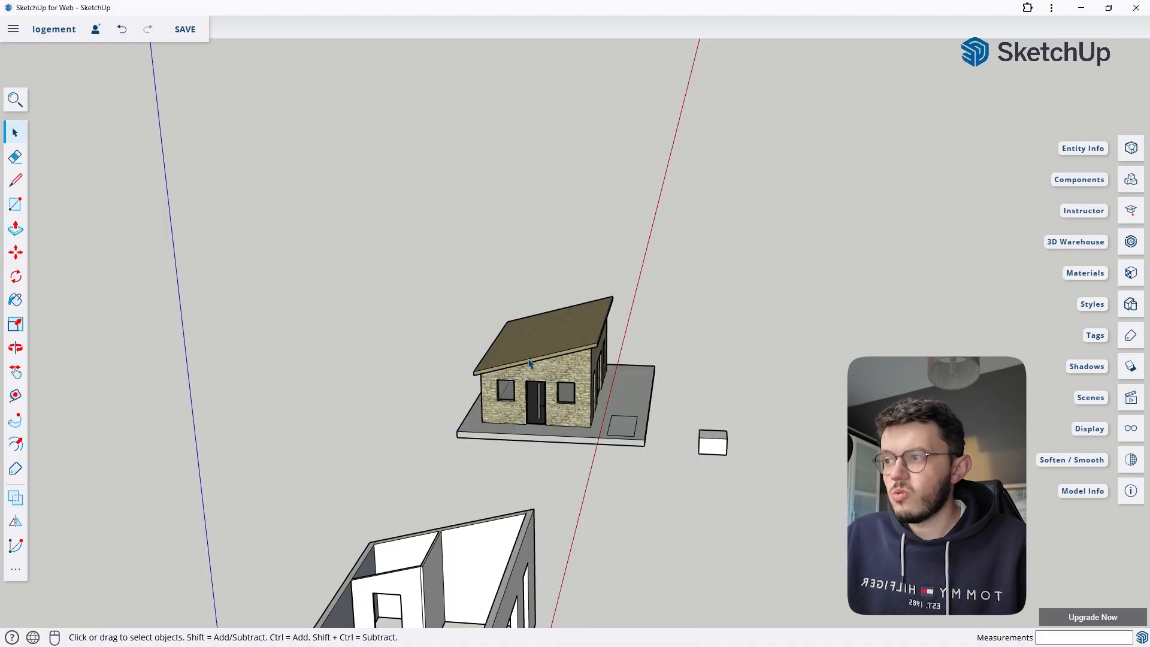
- Try raising the exploded roof about 6.20 m along the blue axis, then cancel the move
middle_drag(529, 363, 526, 332)
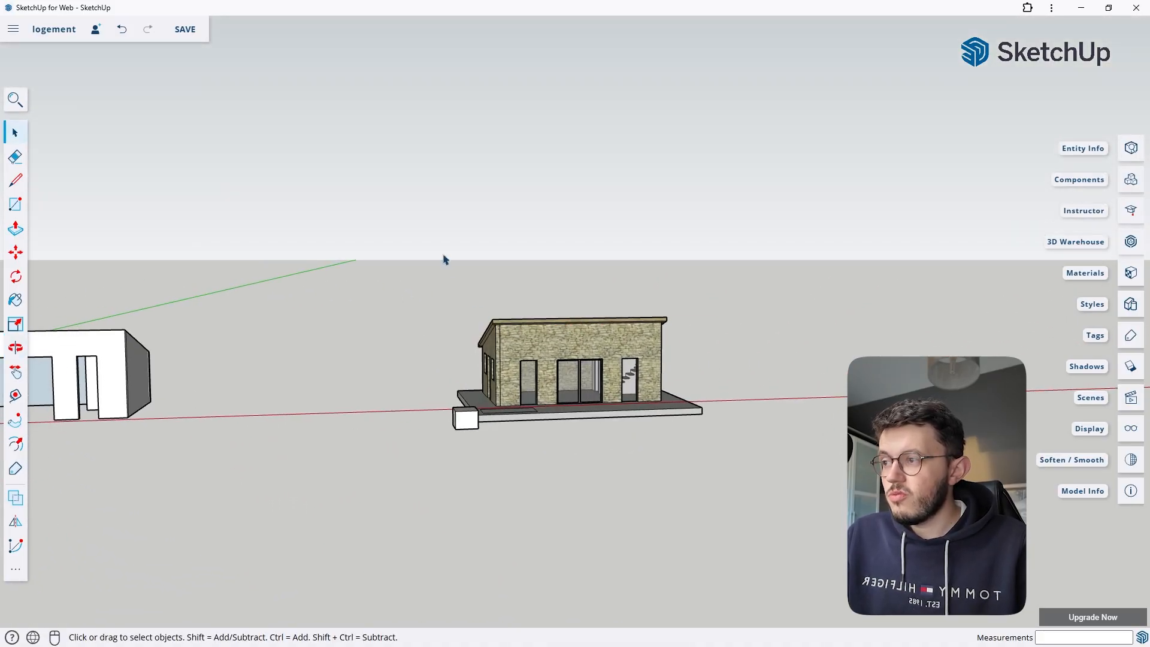
drag(443, 258, 720, 360)
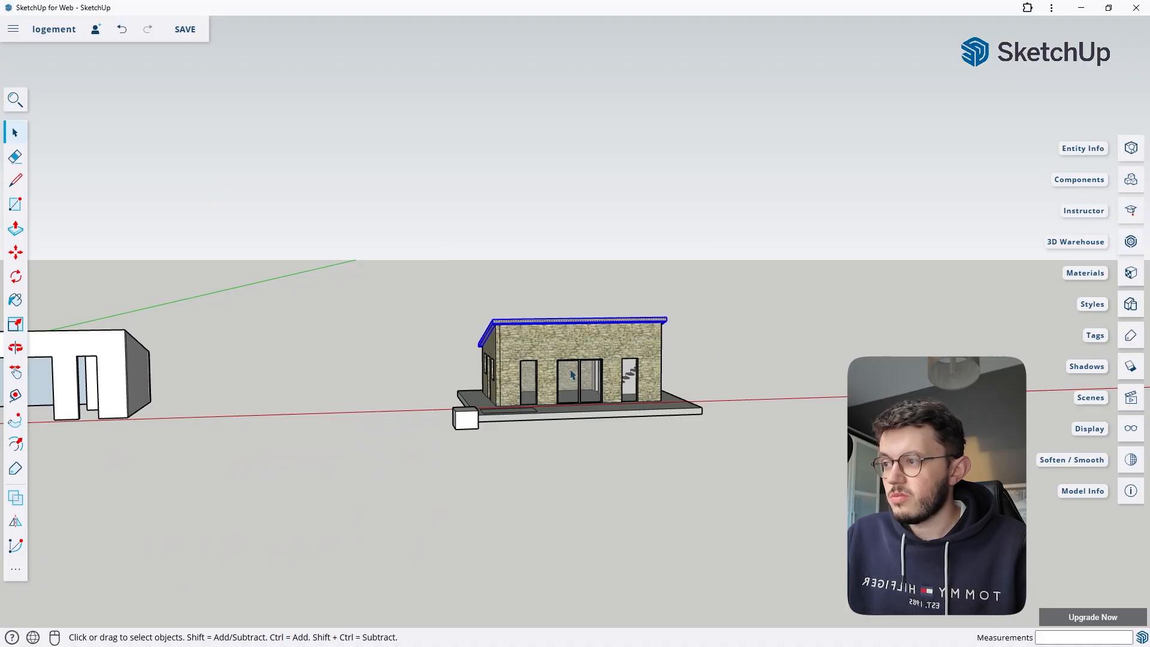
click(22, 261)
middle_drag(432, 376, 708, 419)
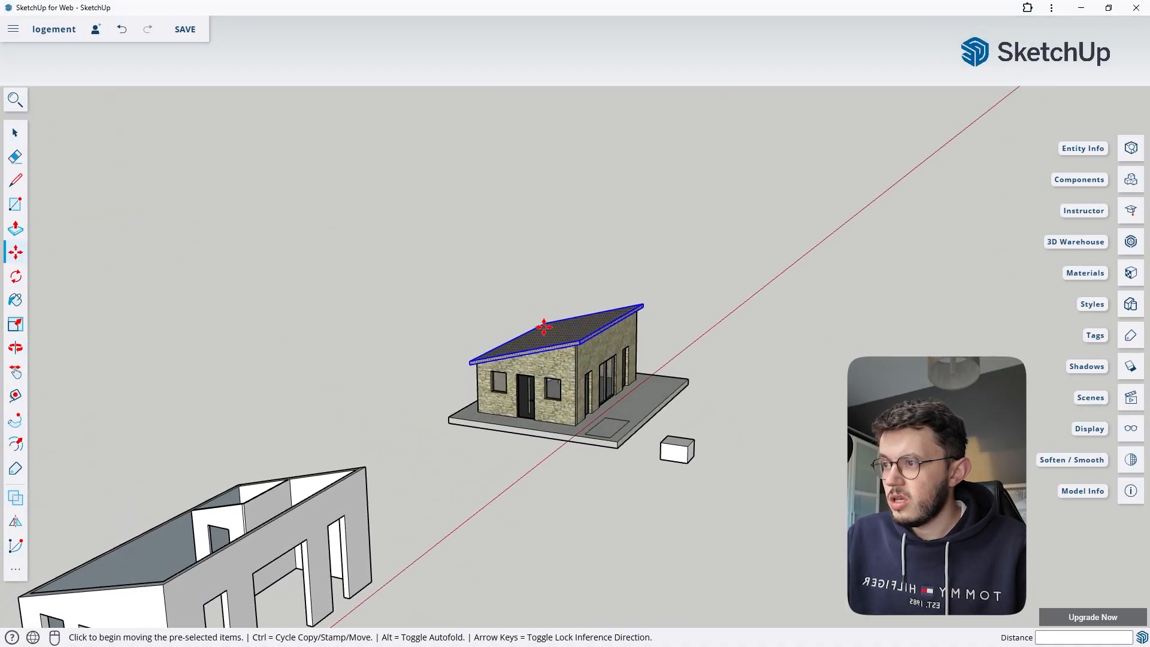
click(558, 338)
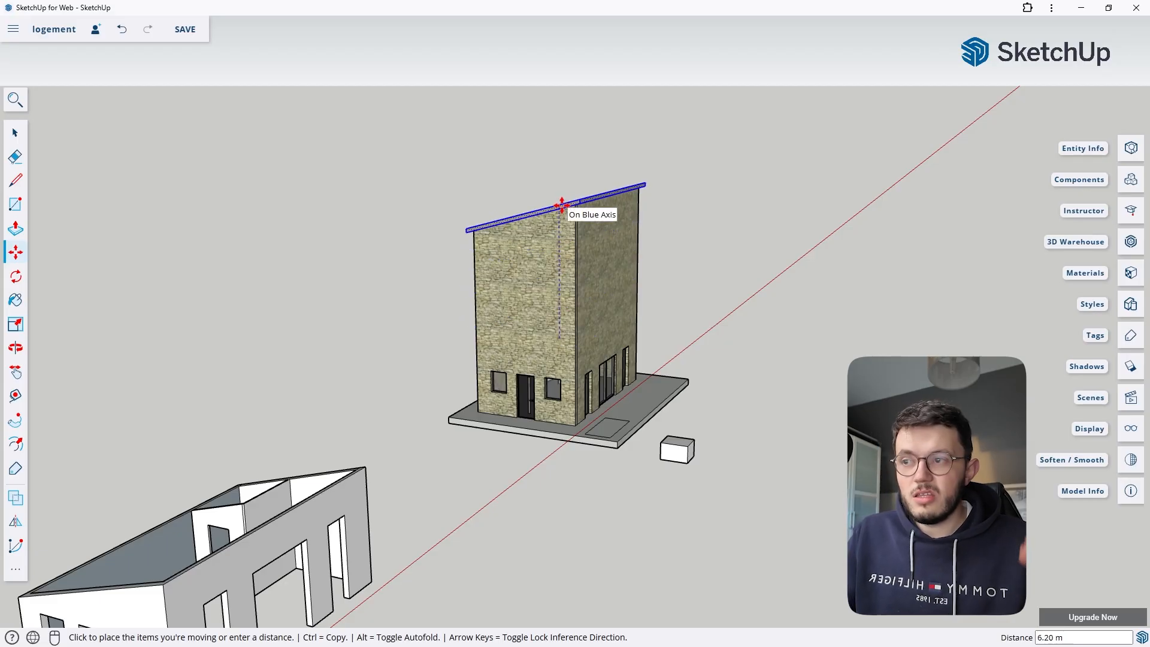
key(Escape)
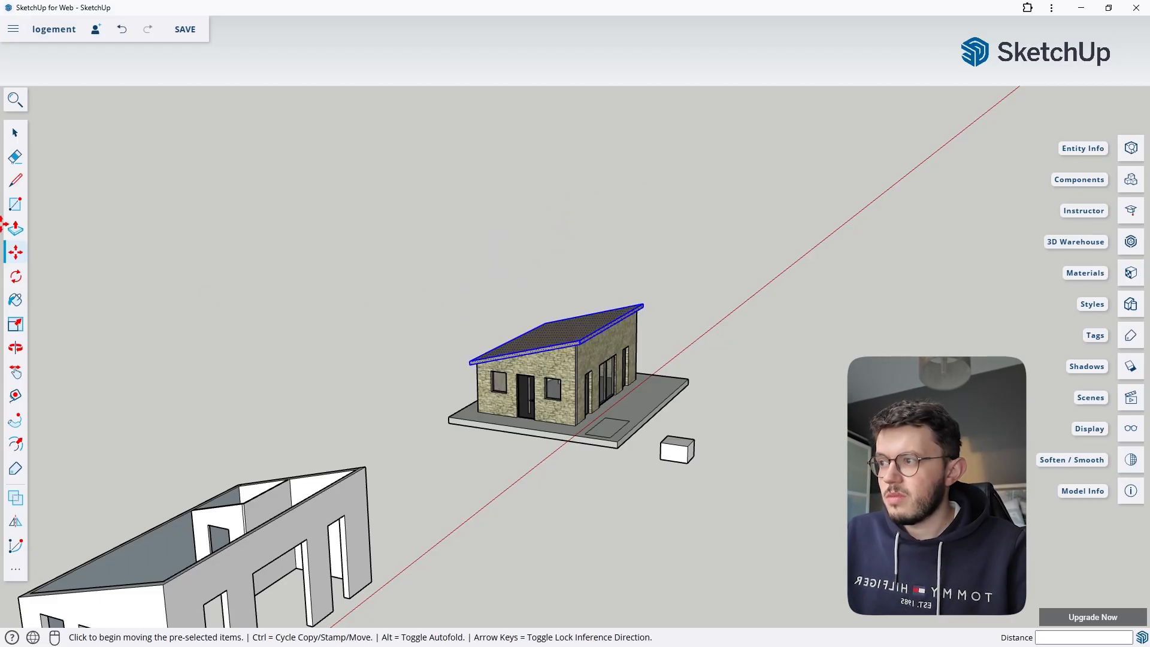
- Try moving the exploded end wall with its door and windows about 2.99 m, then cancel and clear the selection
key(space)
scroll(392, 328, up, 6)
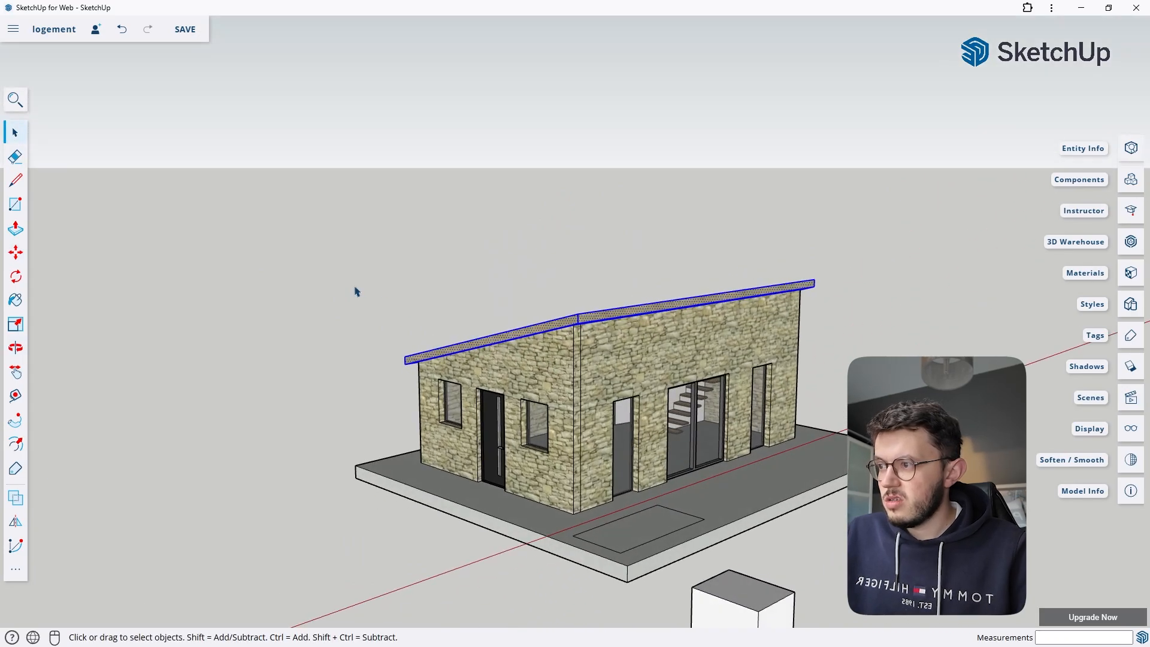
drag(354, 288, 599, 546)
click(16, 251)
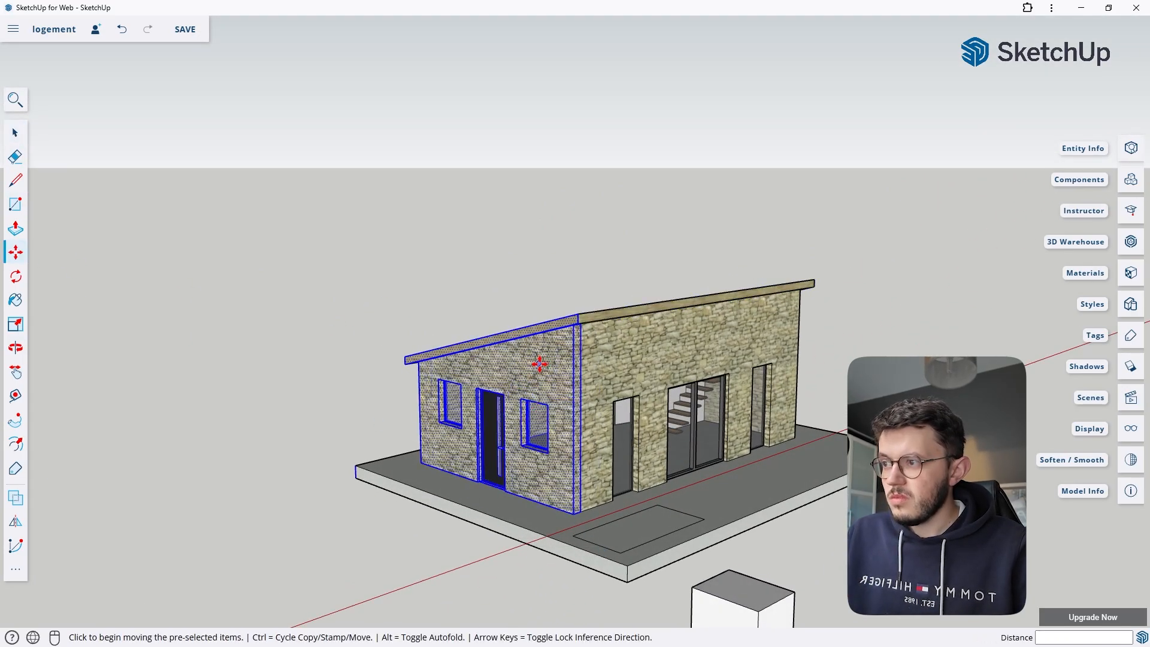
click(433, 372)
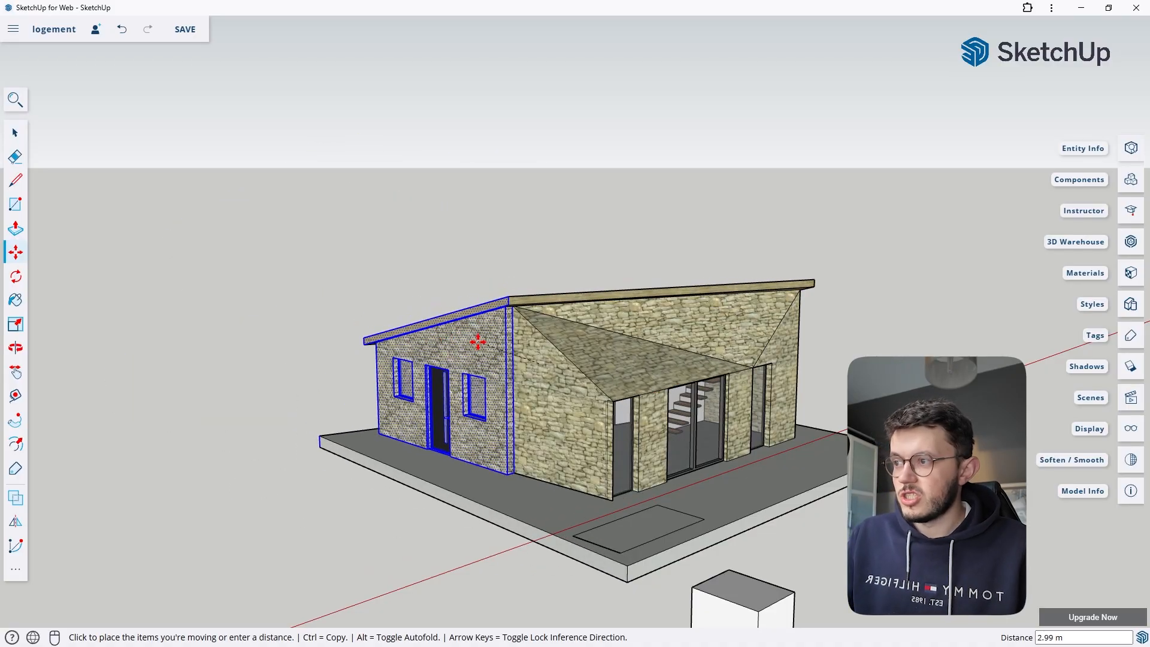
key(Escape)
click(14, 132)
click(305, 325)
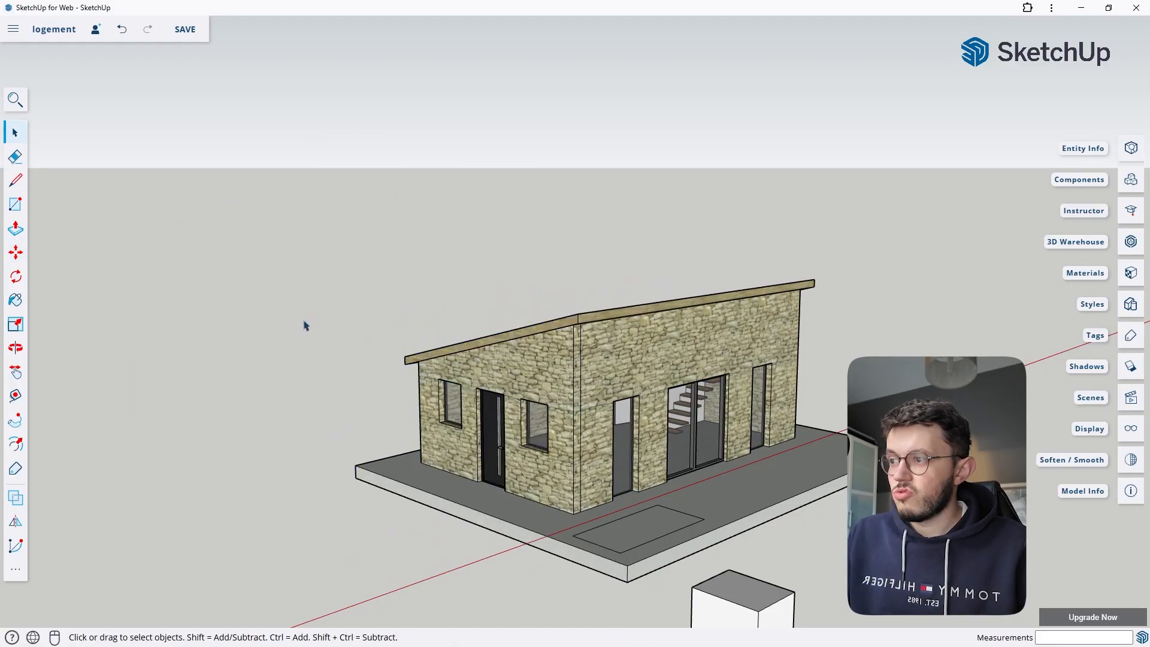
- Undo the explode of the house, then select and deselect its stone wall
key(ctrl+z)
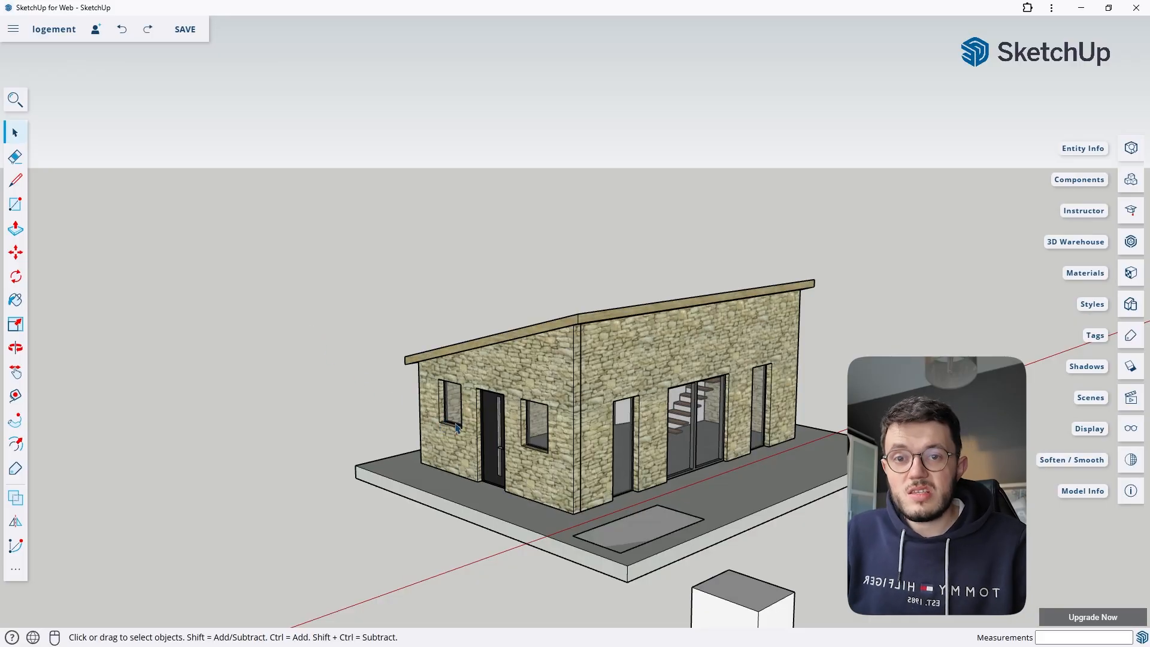
click(570, 400)
click(383, 289)
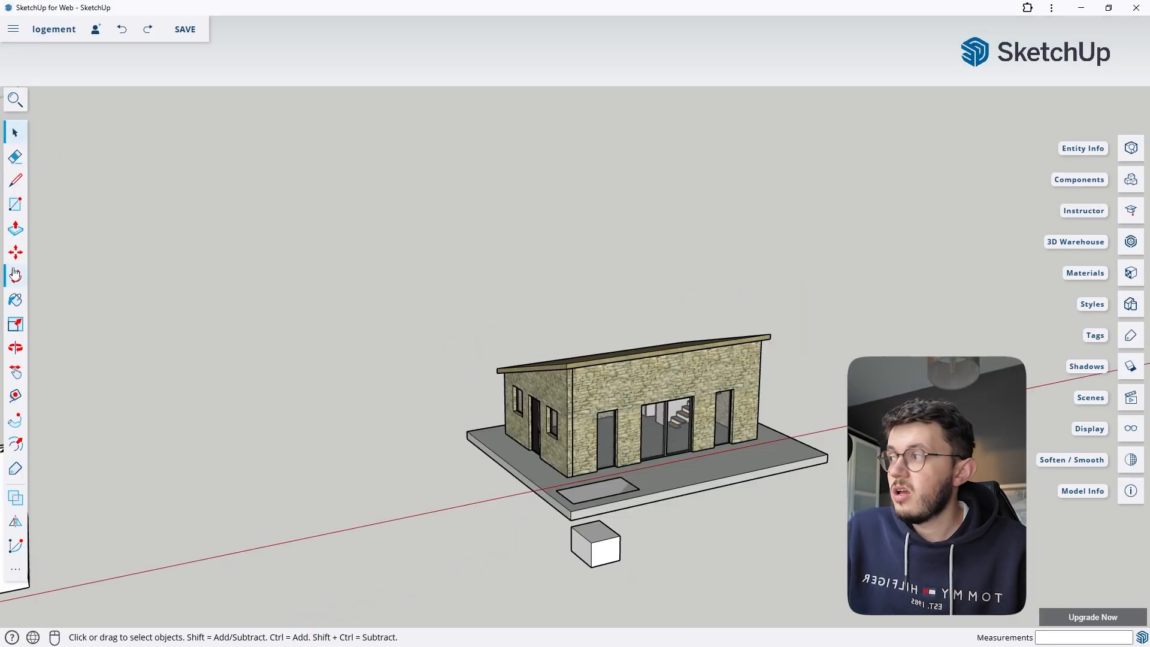
- Copy the box in front of the slab and paste the duplicate beside the original
click(16, 253)
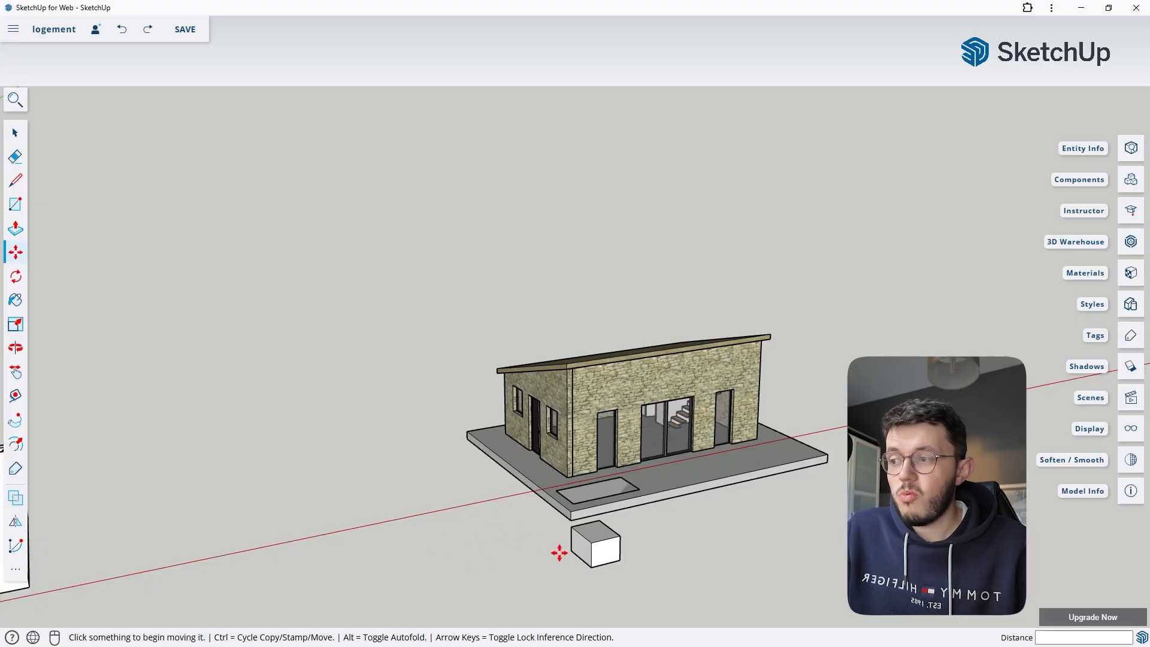
key(space)
scroll(589, 532, up, 2)
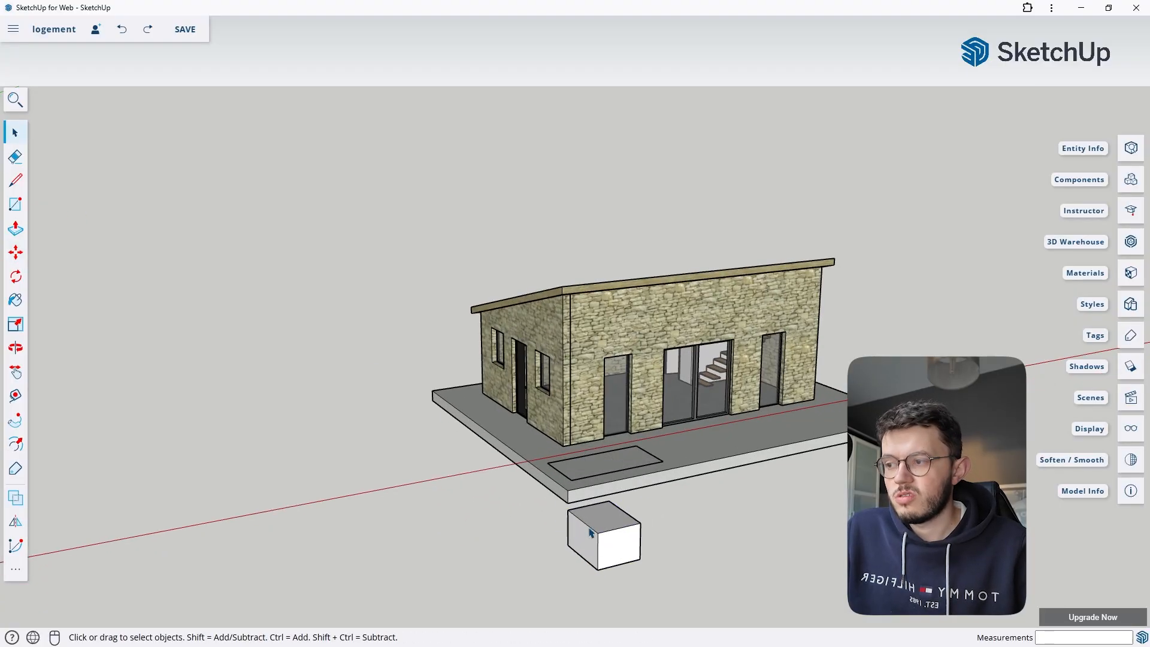
middle_drag(589, 532, 601, 578)
scroll(739, 371, down, 3)
scroll(724, 532, up, 5)
middle_drag(653, 428, 662, 484)
click(596, 474)
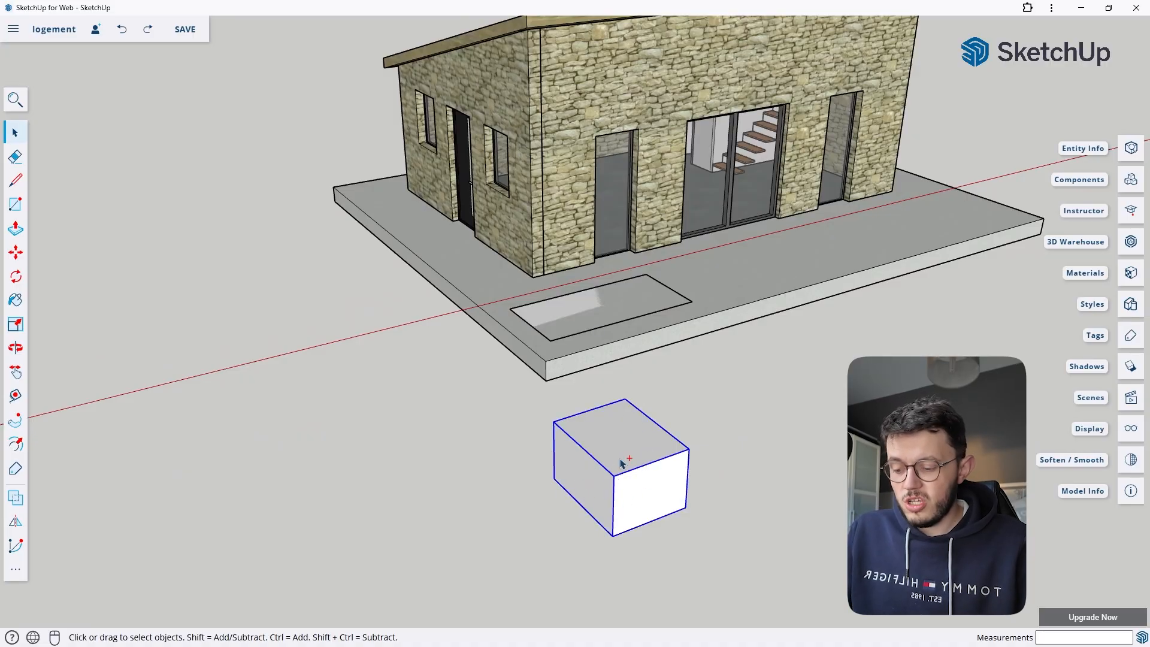
key(ctrl+c)
key(ctrl+v)
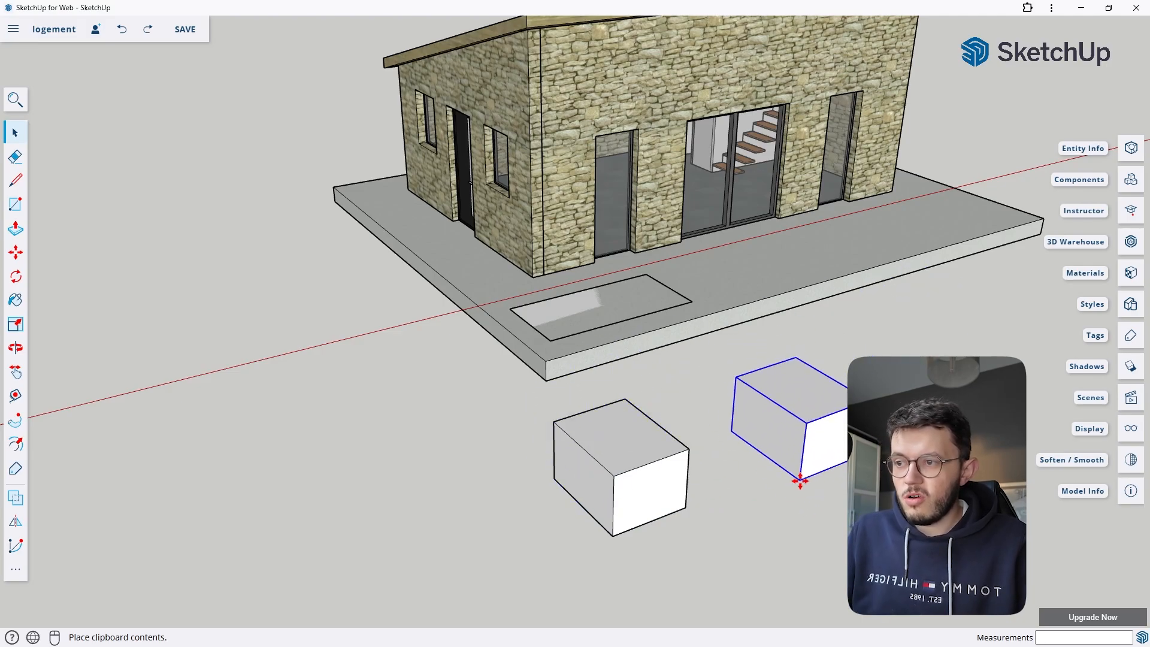
click(797, 479)
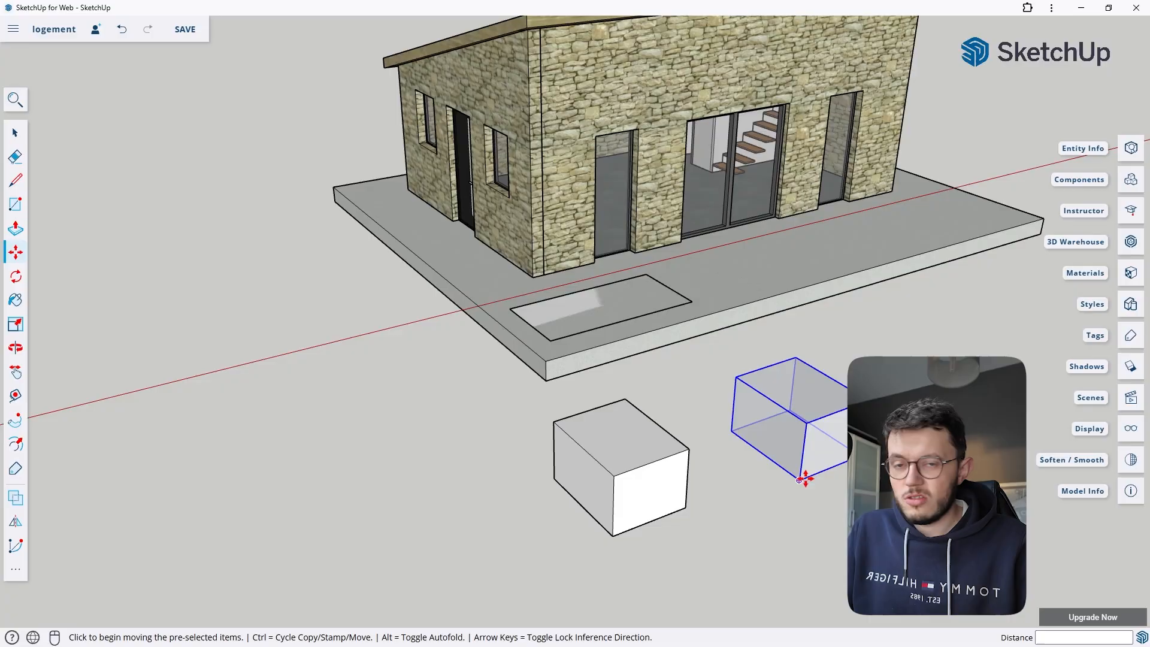
click(20, 136)
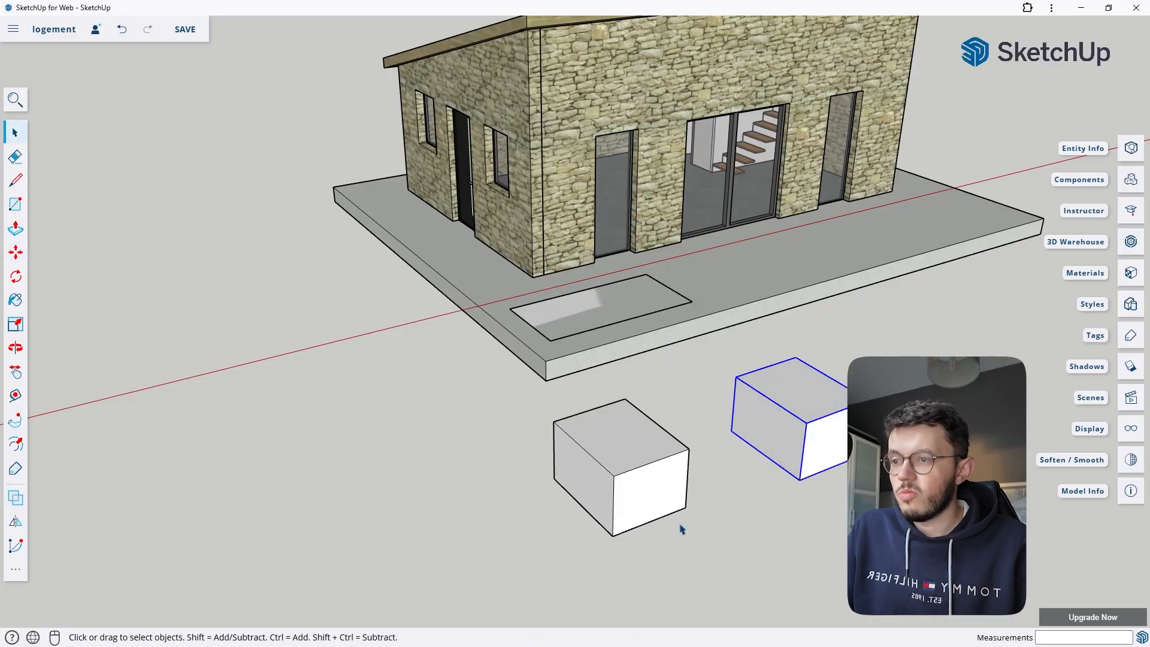
- Move the pasted box about 9.75 m so its bottom corner meets the slab's far front corner
middle_drag(604, 527, 620, 506)
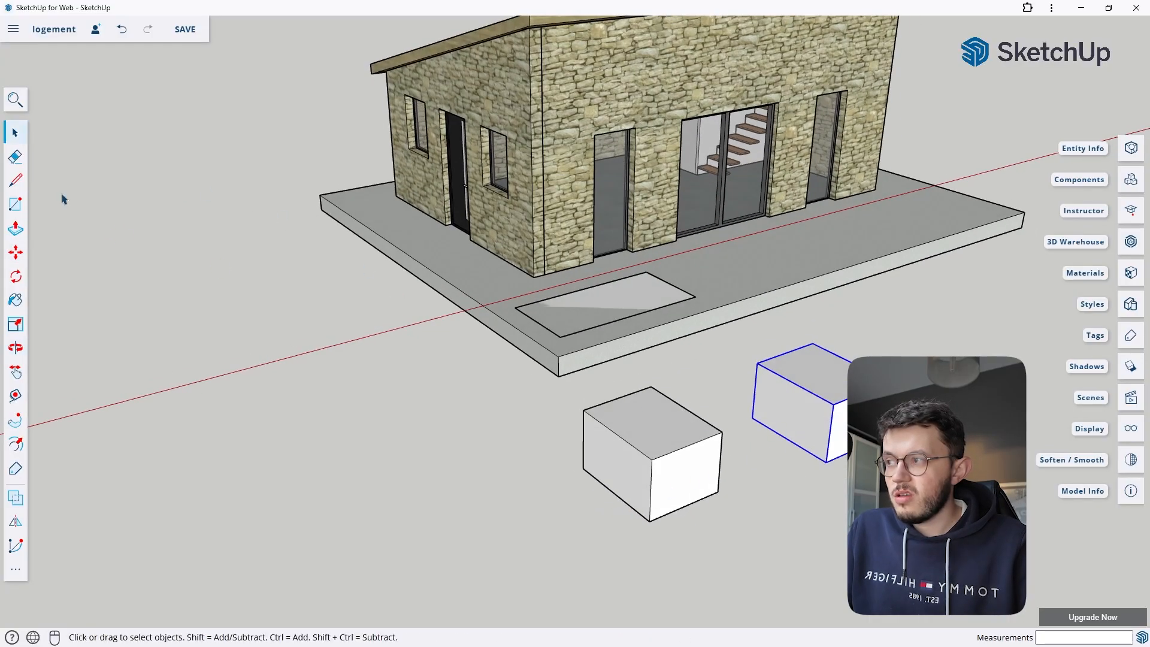
click(17, 254)
click(752, 417)
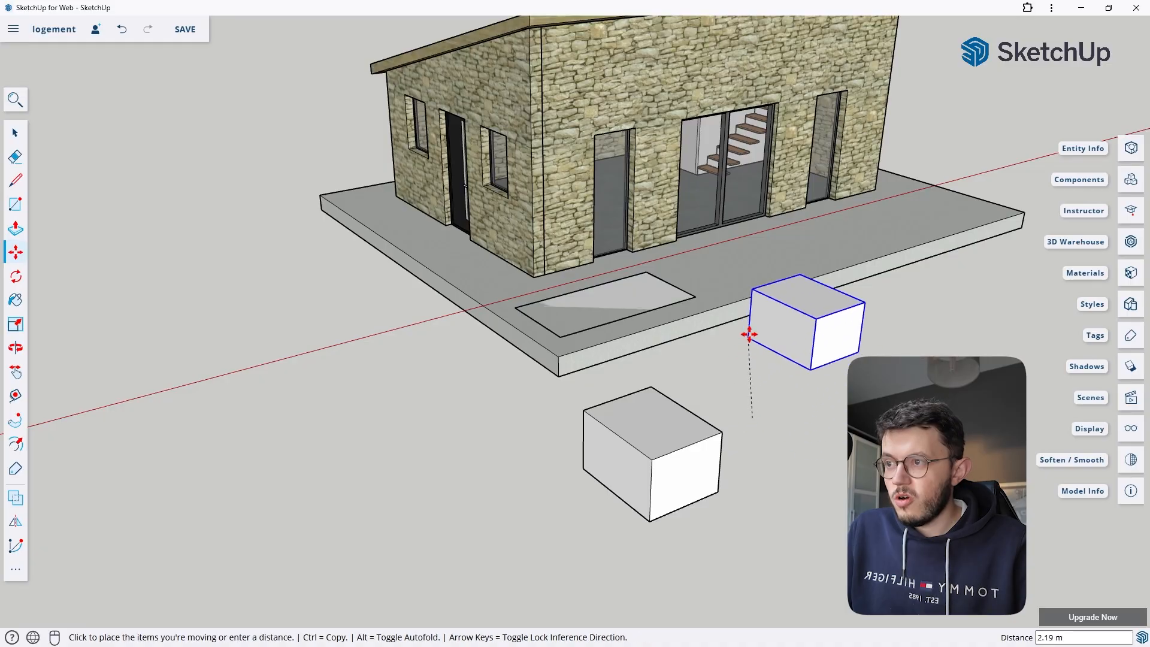
middle_drag(779, 321, 462, 274)
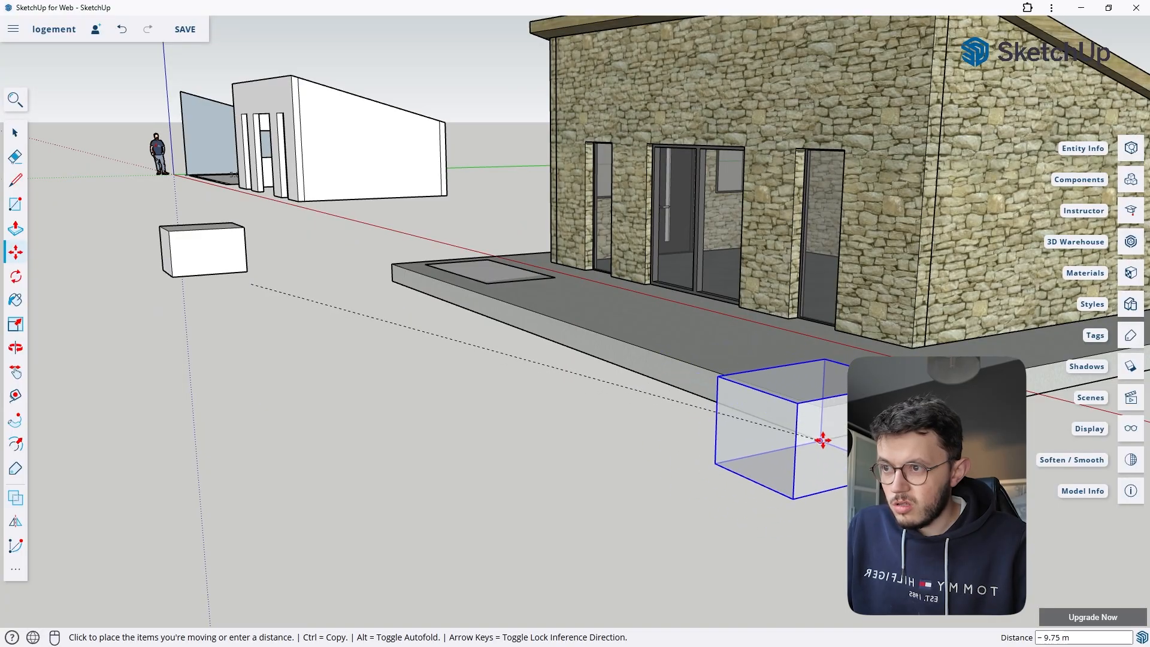
click(822, 440)
middle_drag(487, 439, 765, 455)
scroll(647, 389, down, 5)
click(11, 135)
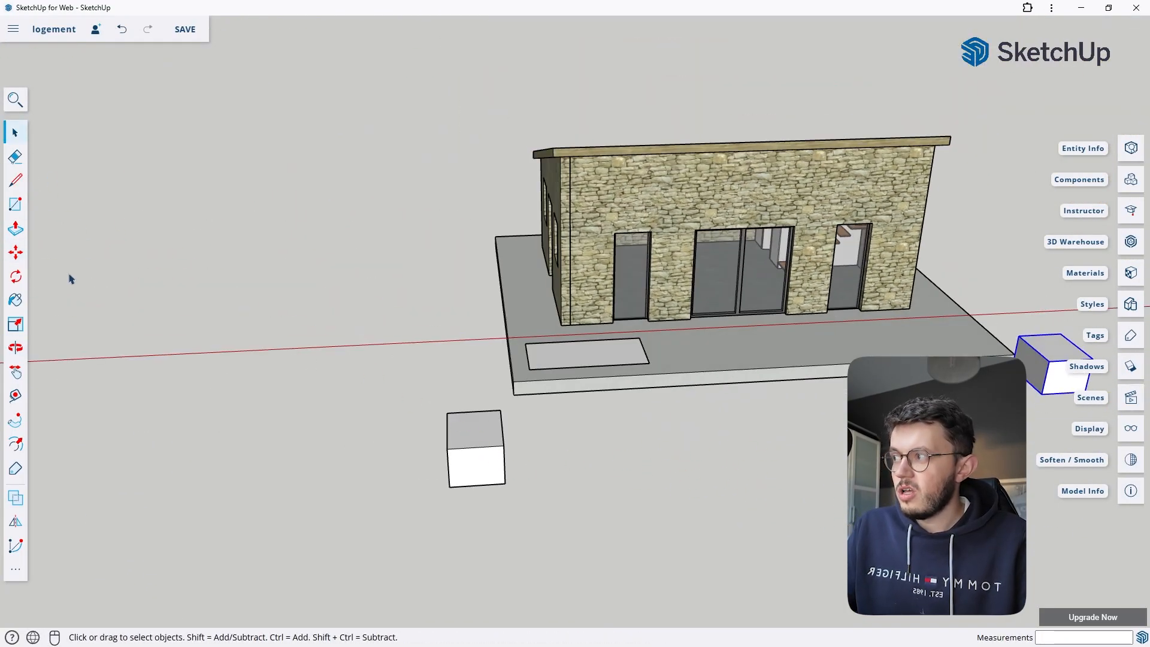
scroll(141, 373, down, 3)
middle_drag(491, 421, 716, 374)
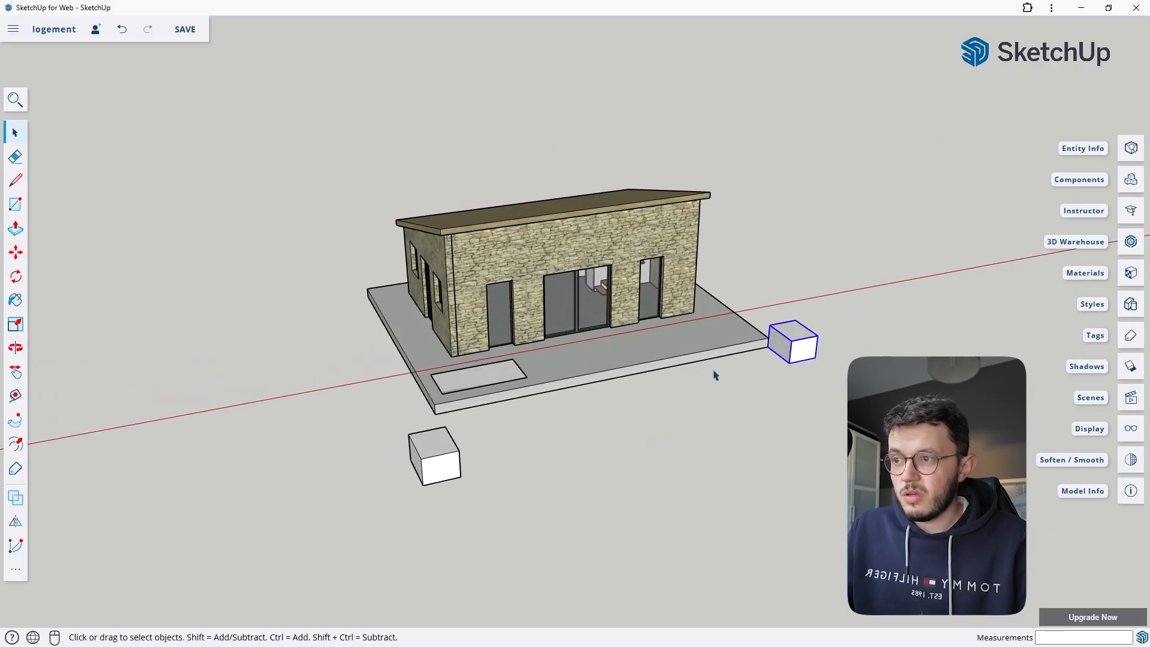
scroll(778, 341, up, 5)
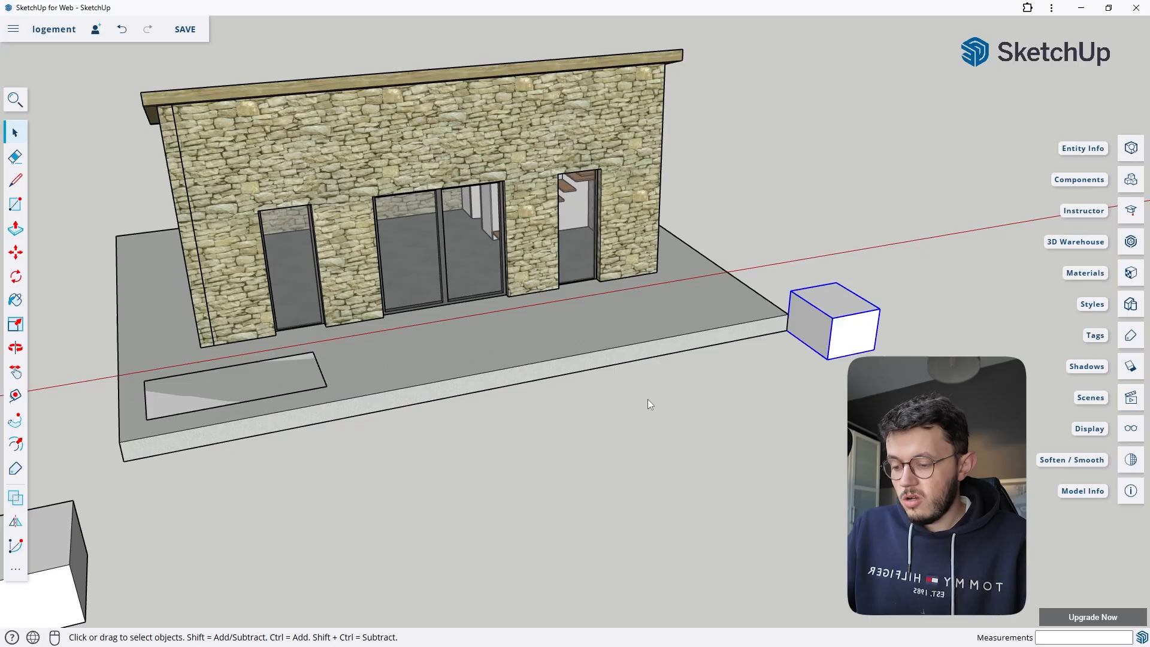
- Undo the move and the pasting of the duplicate box so only the original box remains
key(ctrl+z)
scroll(695, 418, down, 3)
key(ctrl+z)
key(ctrl+z)
middle_drag(323, 487, 744, 410)
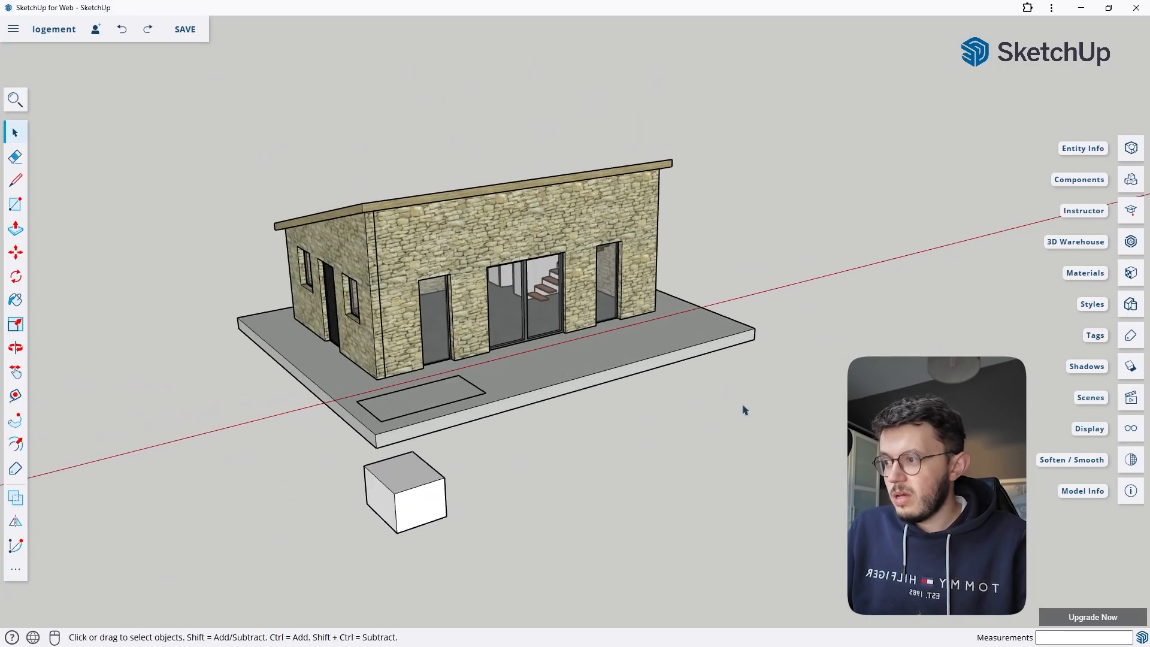
scroll(389, 489, up, 3)
scroll(808, 395, down, 2)
scroll(512, 518, up, 1)
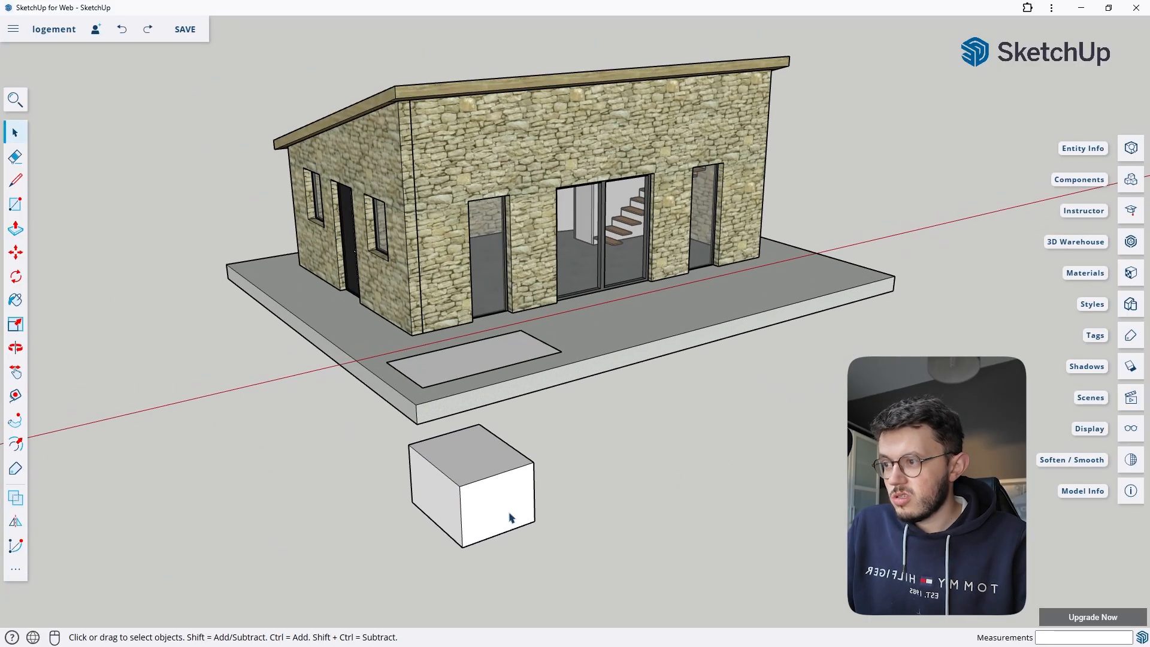
- Copy the box with the Move tool about 11.90 m, from its bottom back corner to the slab's far front corner, and deselect it
click(456, 474)
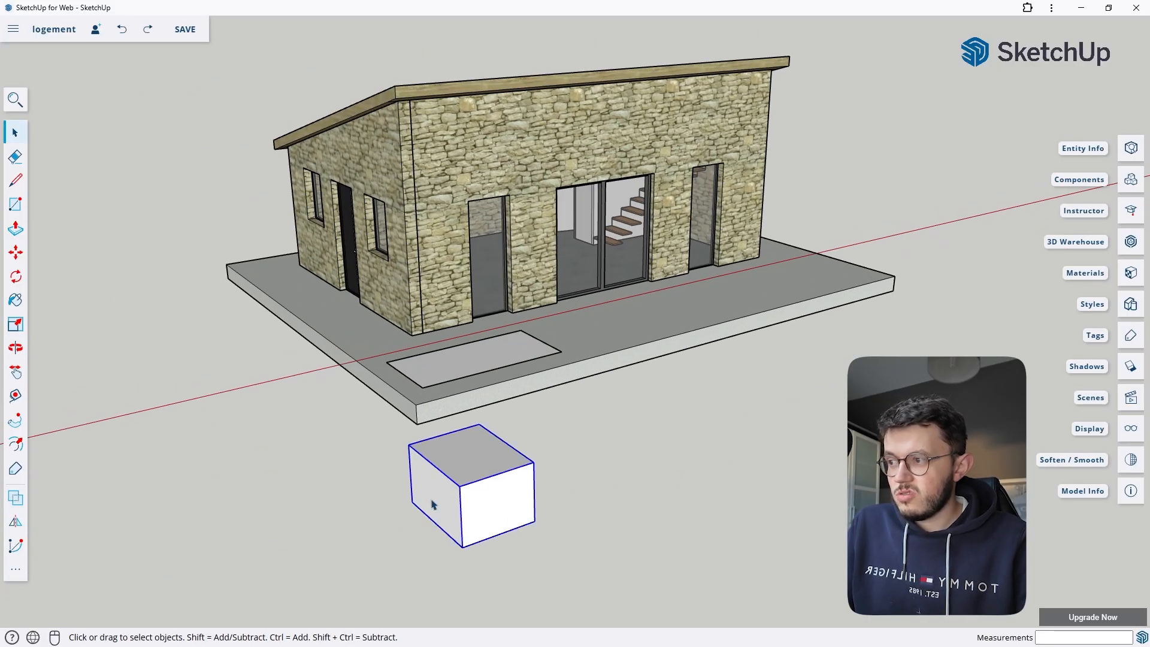
click(15, 252)
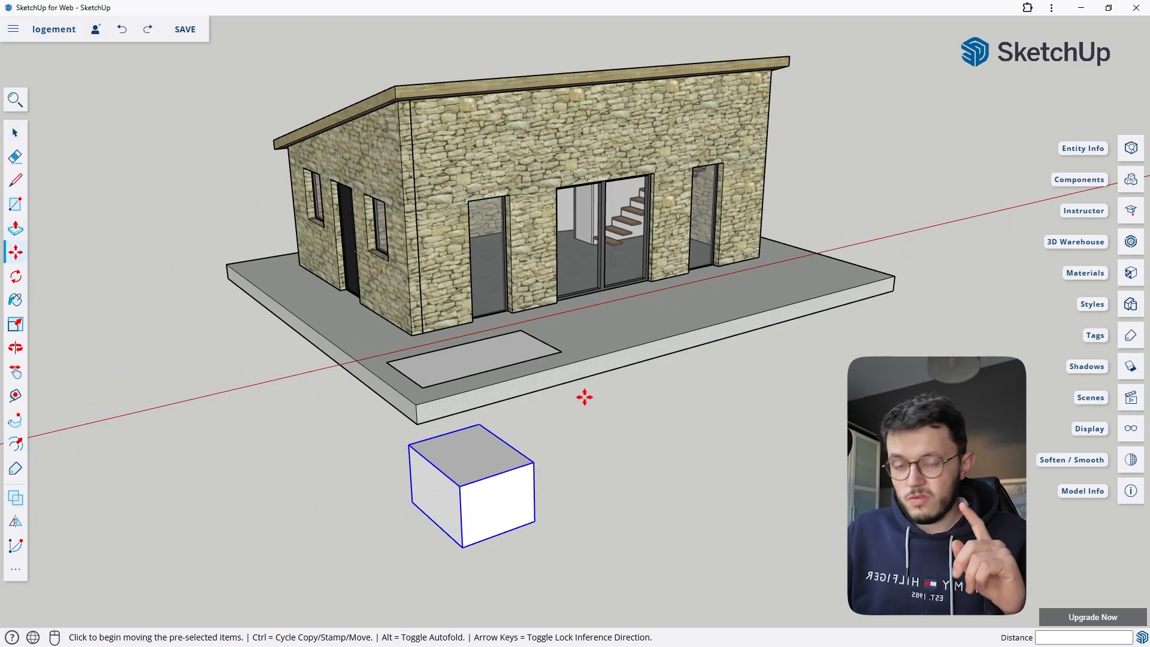
key(ctrl)
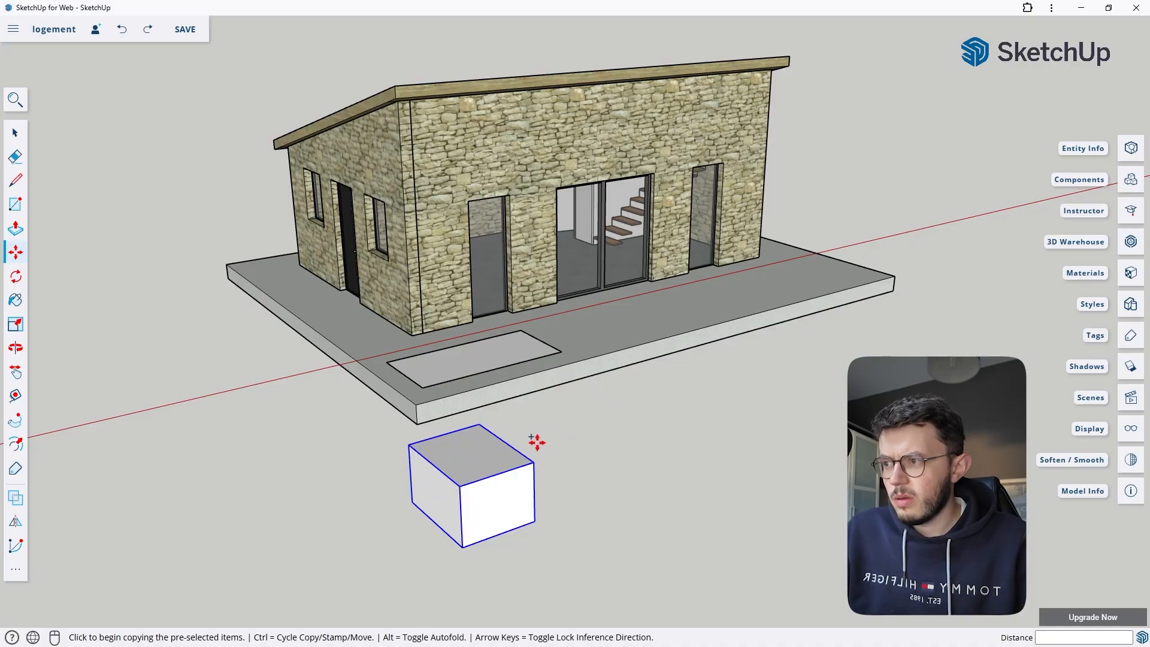
click(412, 501)
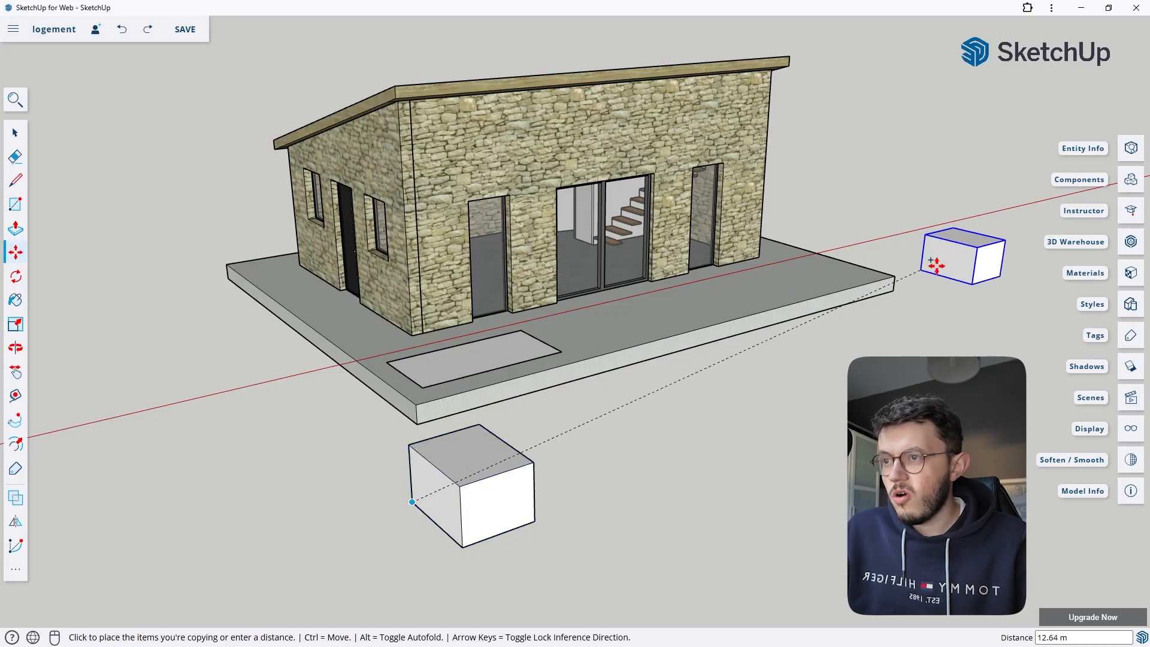
click(893, 293)
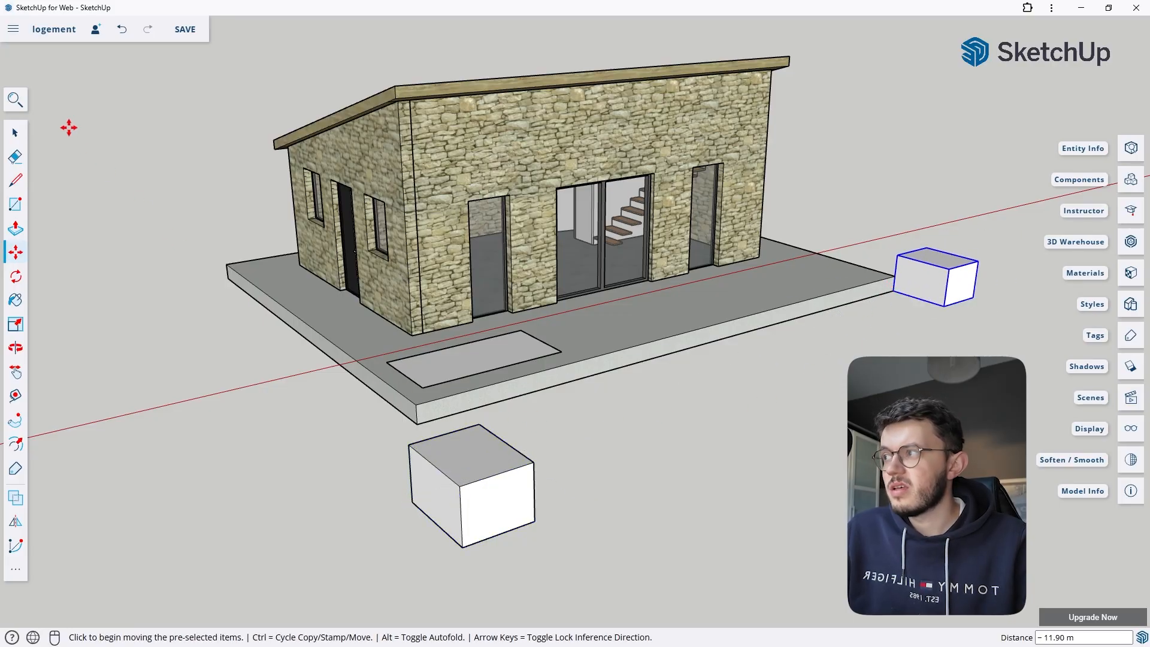
click(13, 137)
click(123, 306)
- Examine the original box and its copy at the slab's far corner from several angles
scroll(129, 447, down, 3)
middle_drag(333, 441, 449, 536)
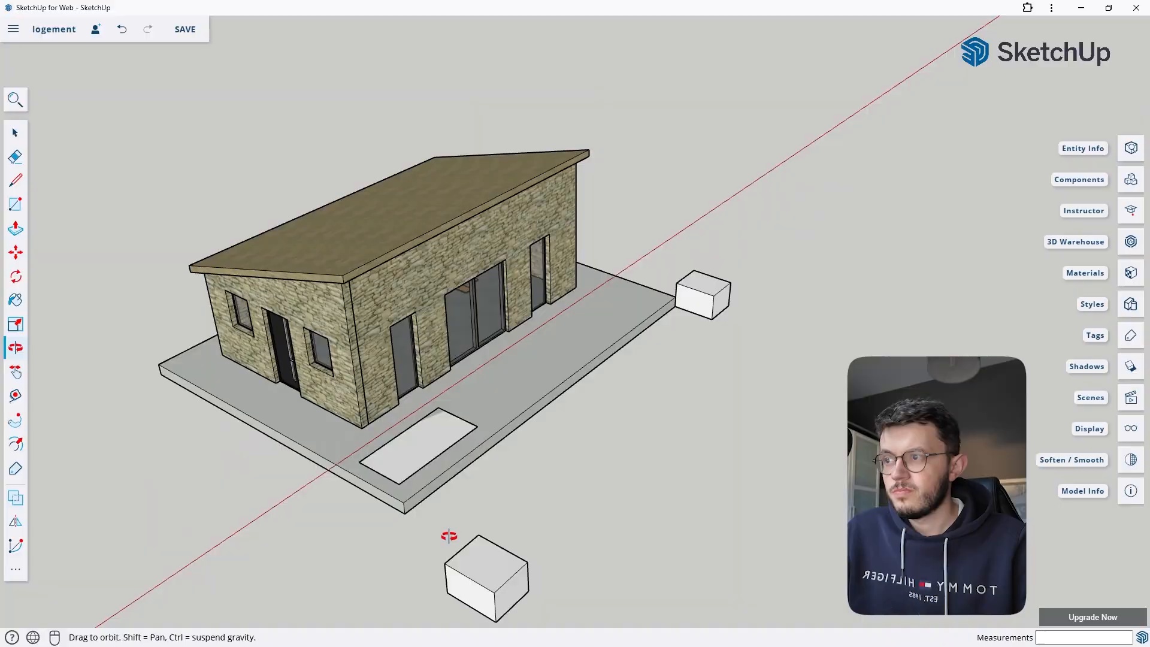
scroll(744, 271, down, 2)
middle_drag(718, 291, 533, 252)
scroll(695, 341, up, 1)
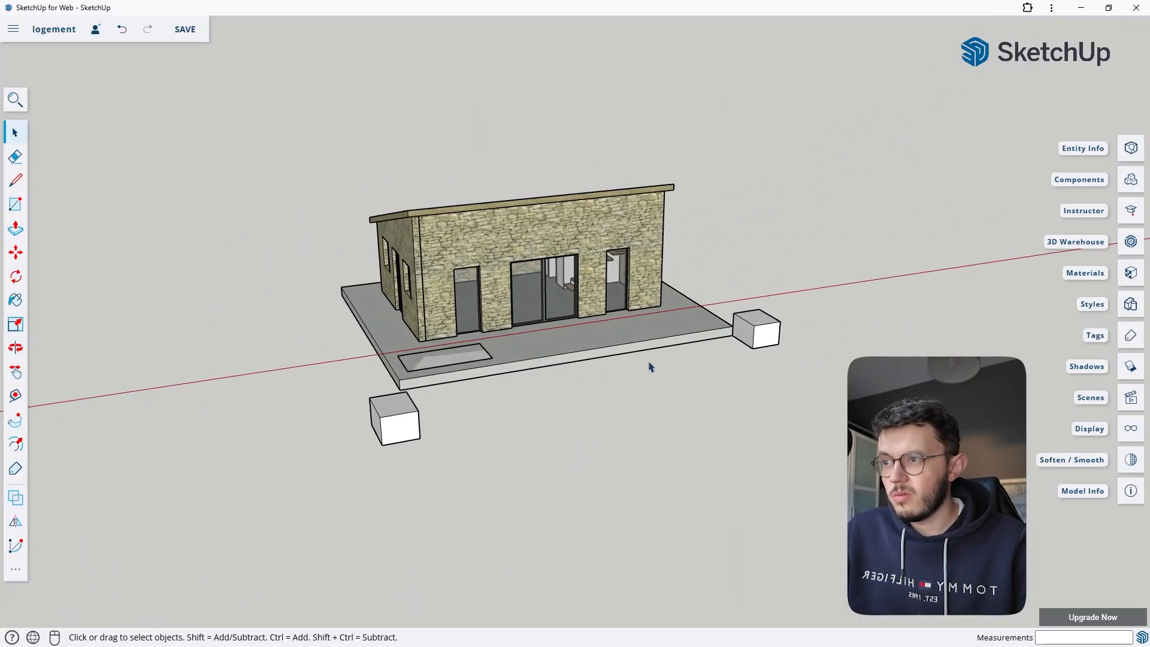
middle_drag(552, 390, 594, 434)
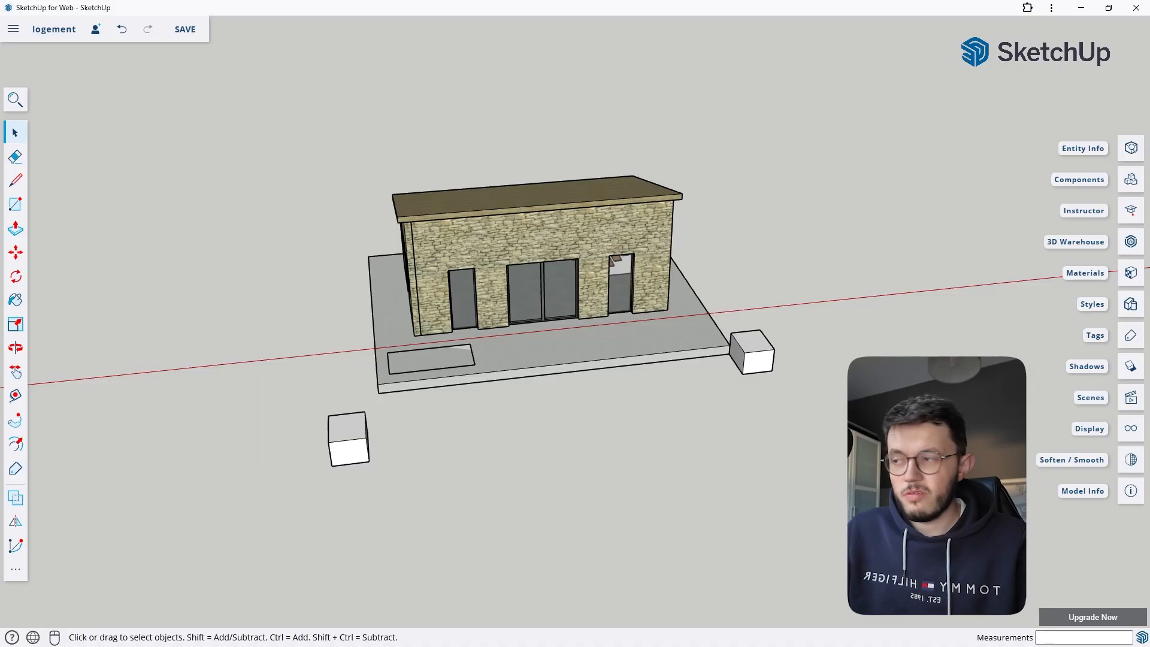
scroll(922, 422, down, 3)
middle_drag(580, 477, 574, 543)
- Copy the original box along the red axis with the Move tool and multiply it into a row using x10
scroll(587, 421, up, 3)
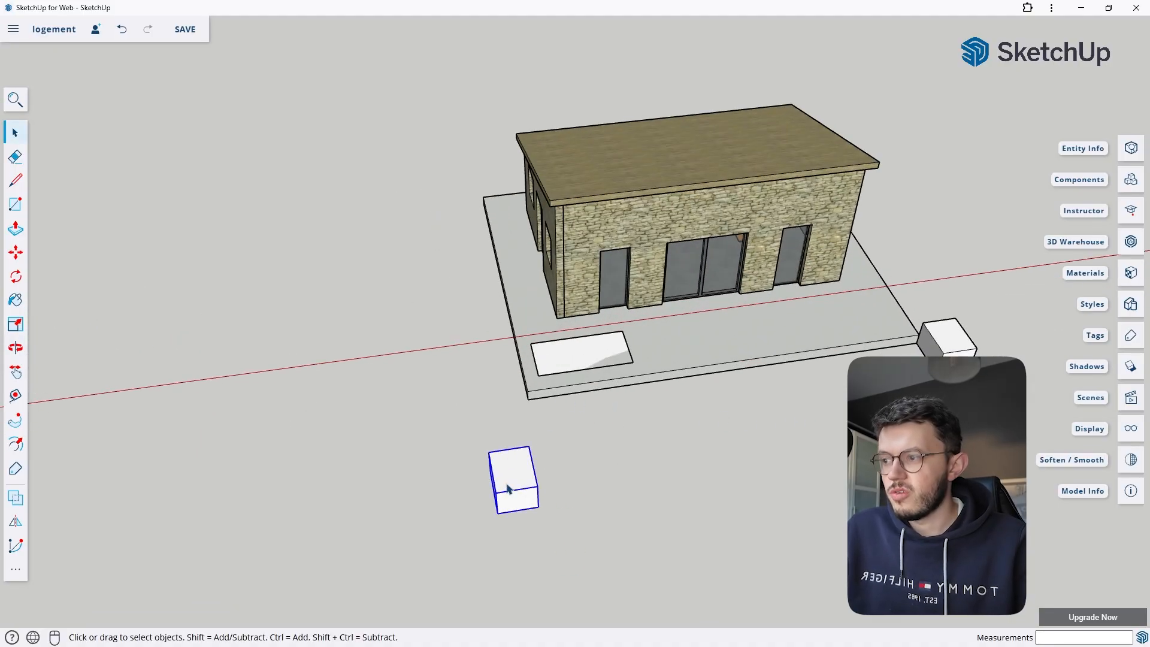
click(16, 252)
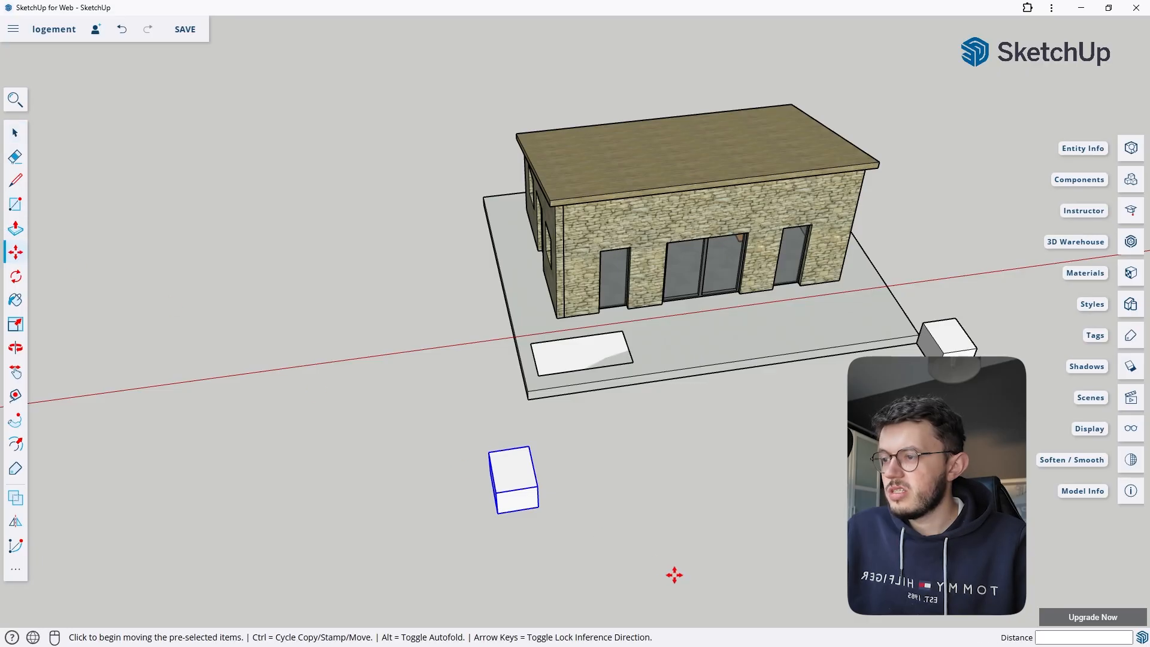
scroll(510, 487, up, 3)
middle_drag(511, 488, 512, 437)
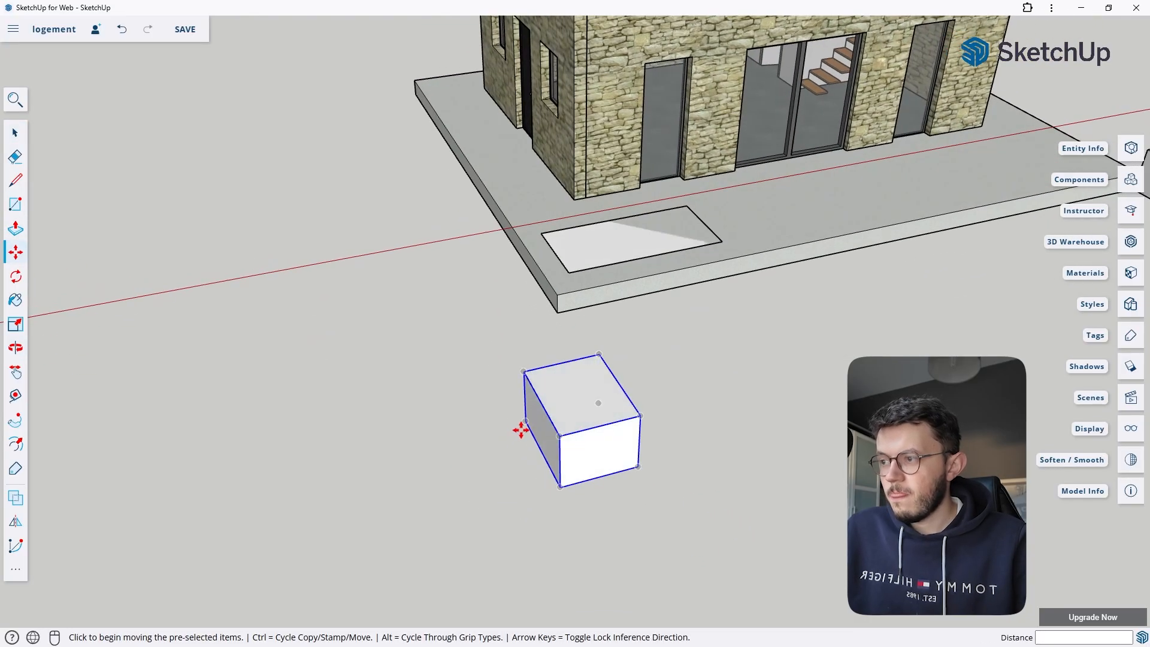
key(ctrl)
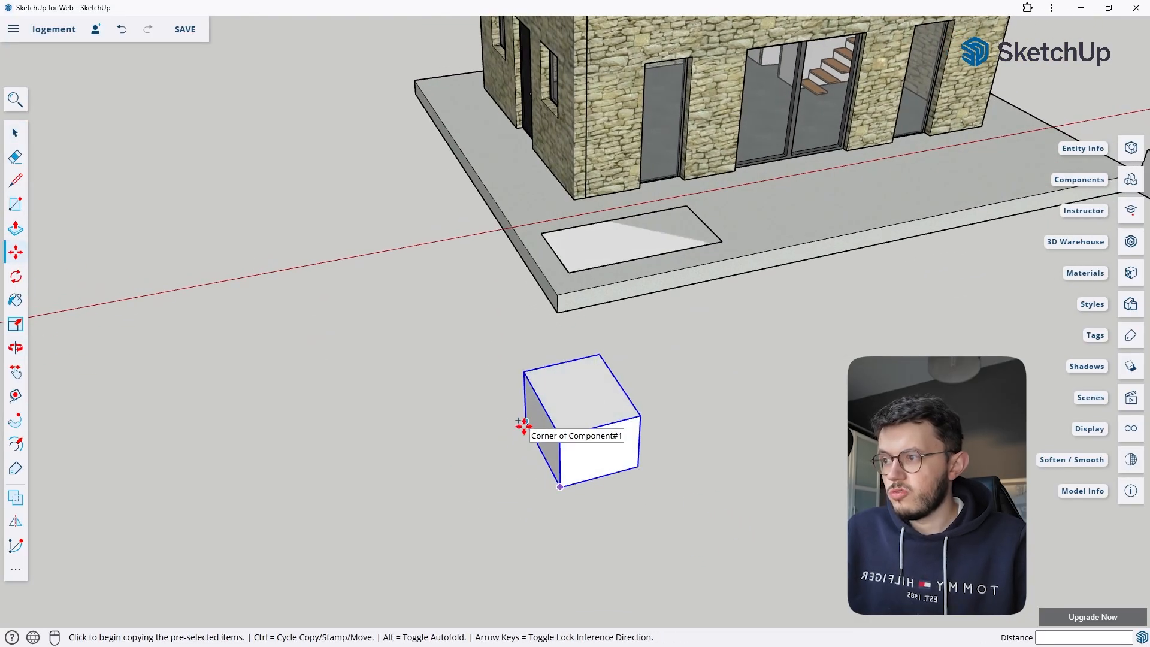
click(525, 421)
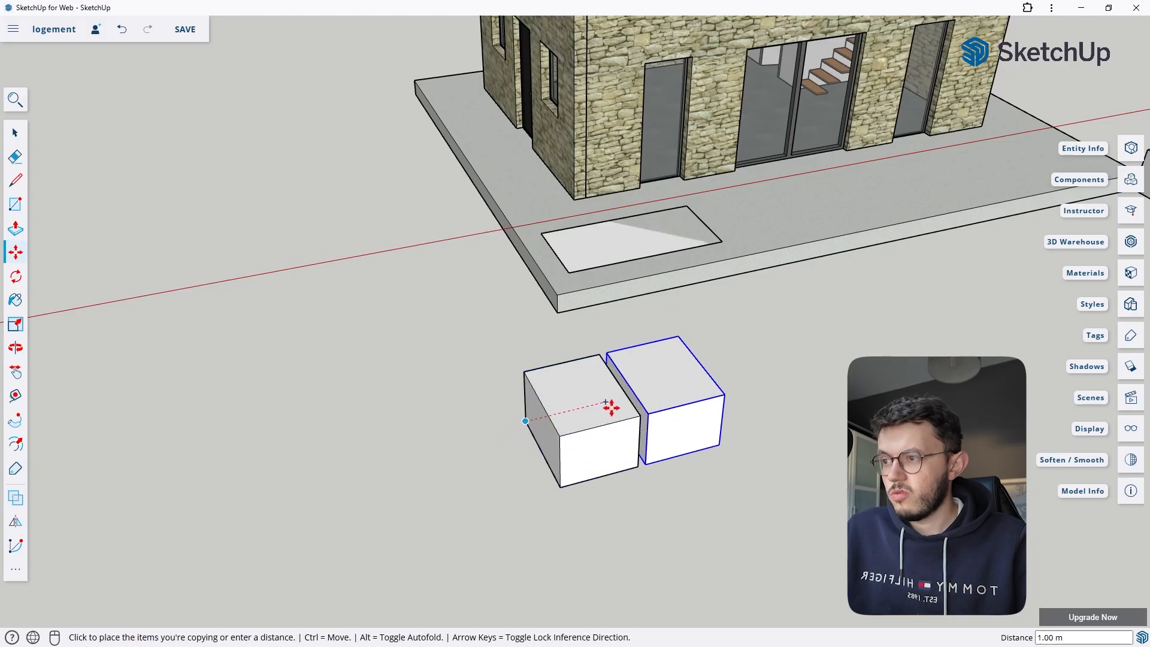
click(650, 390)
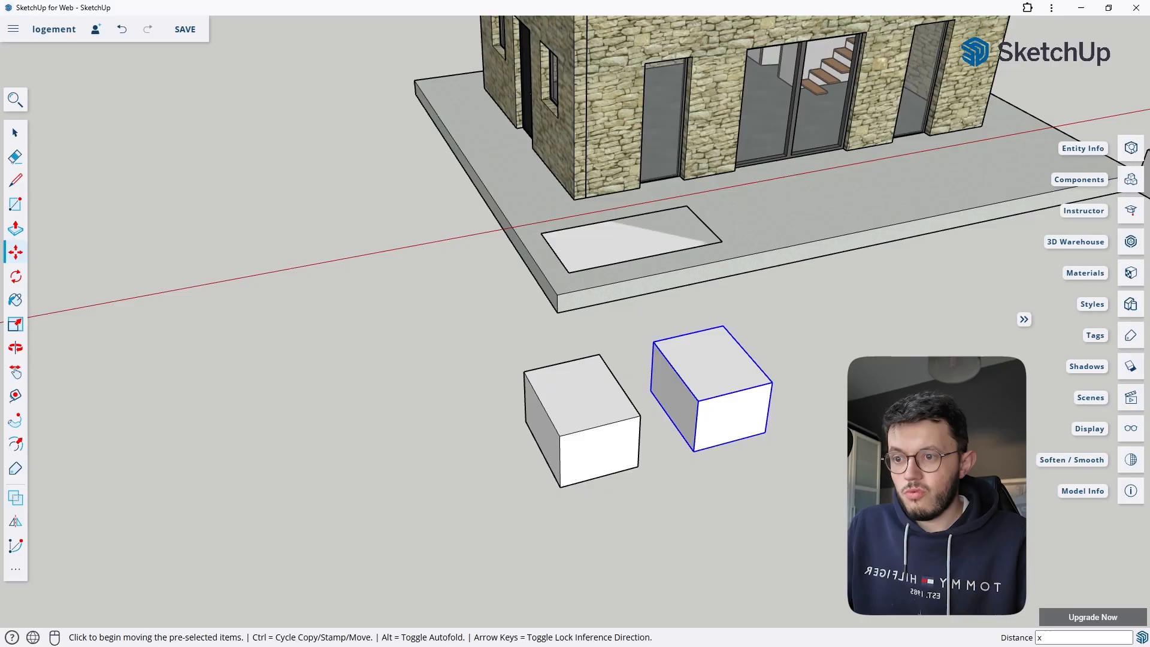
key(Return)
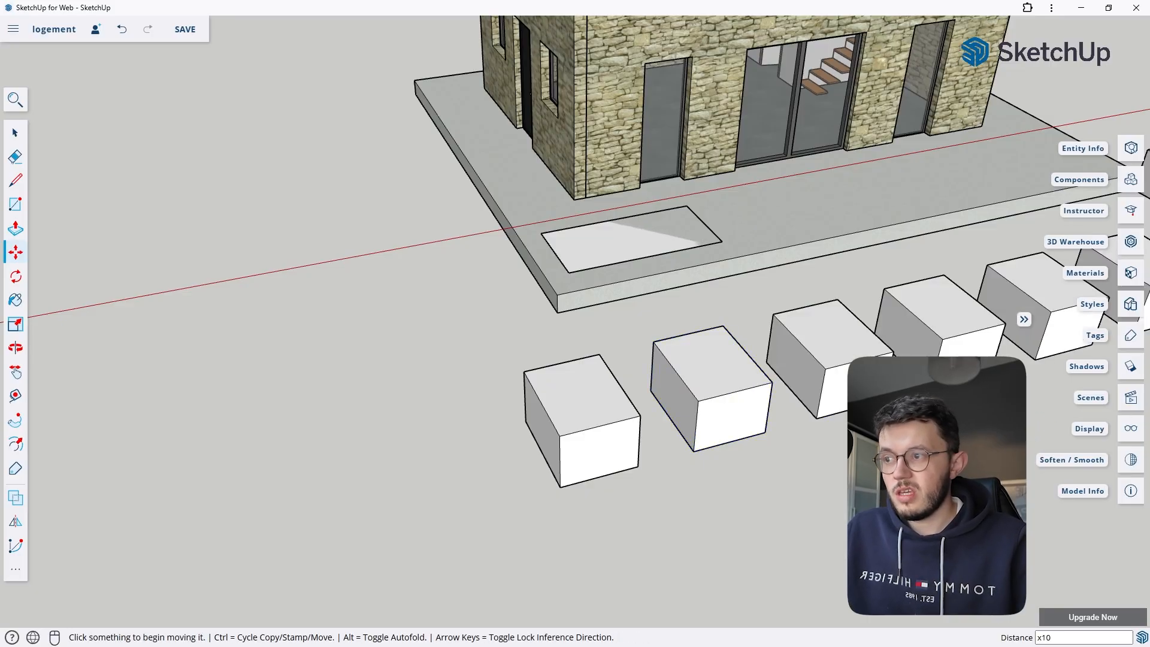
scroll(419, 428, down, 6)
scroll(503, 420, up, 5)
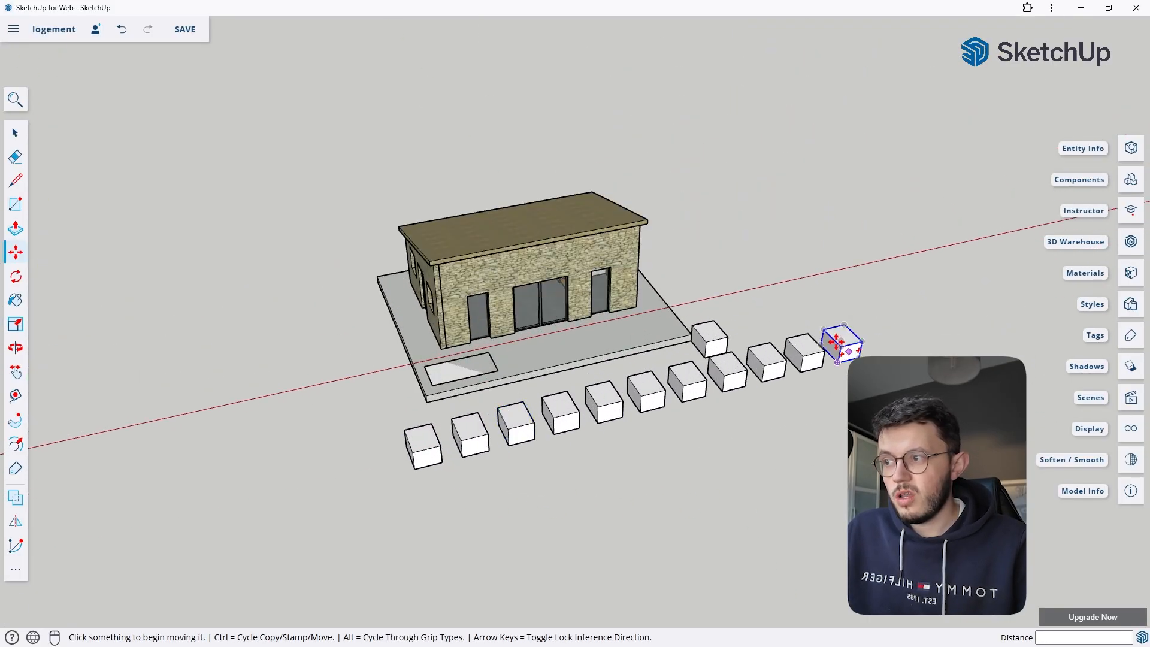
click(15, 133)
middle_drag(465, 230, 659, 318)
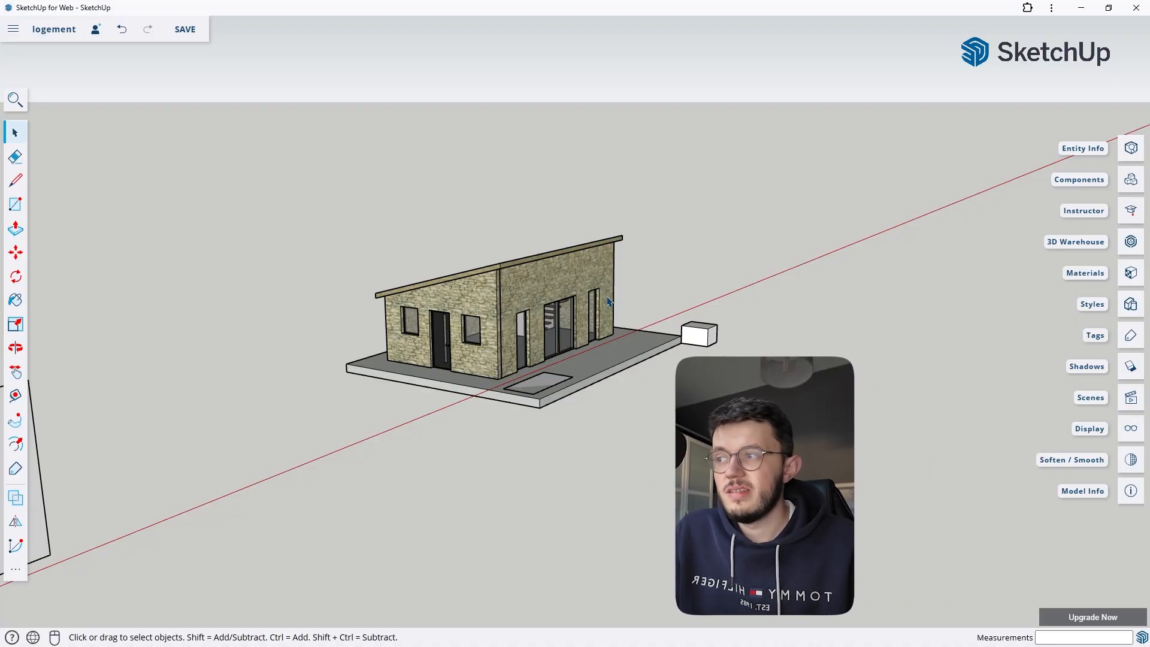
middle_drag(568, 293, 532, 283)
key(space)
scroll(731, 311, up, 10)
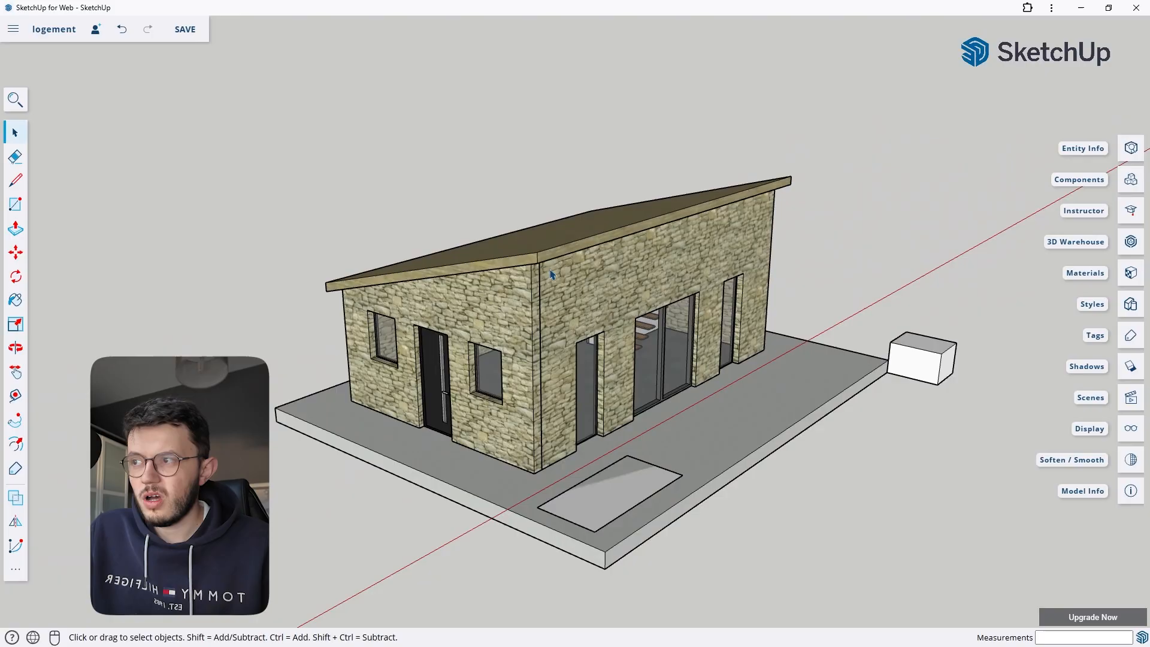
scroll(628, 312, down, 8)
scroll(635, 308, up, 2)
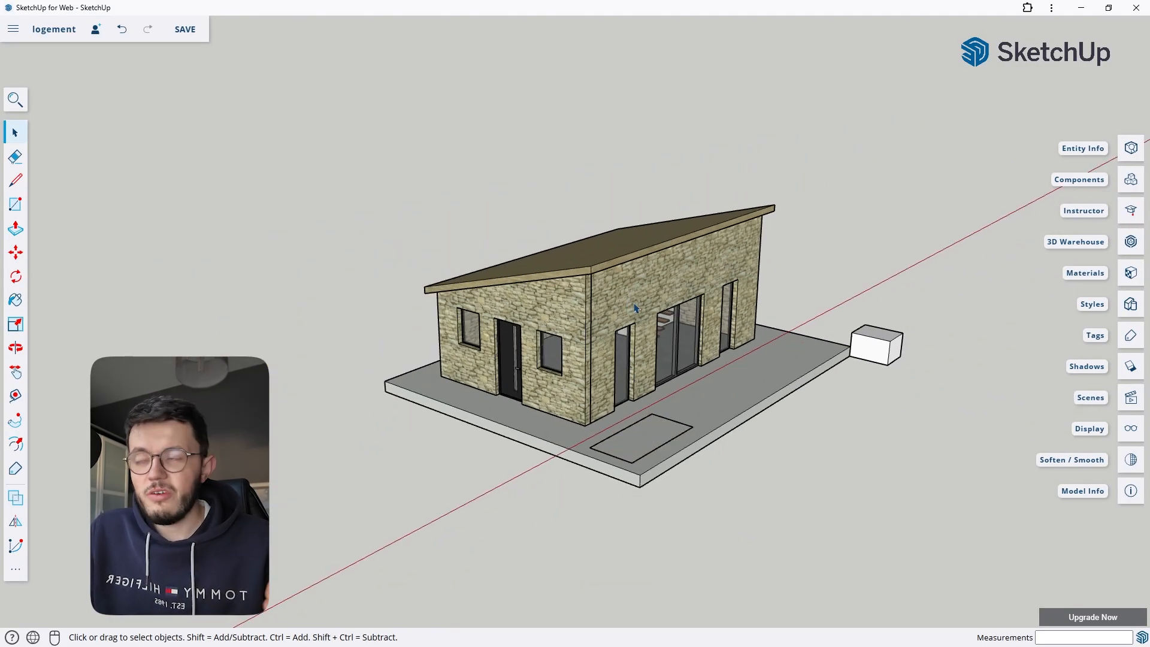
scroll(636, 323, up, 10)
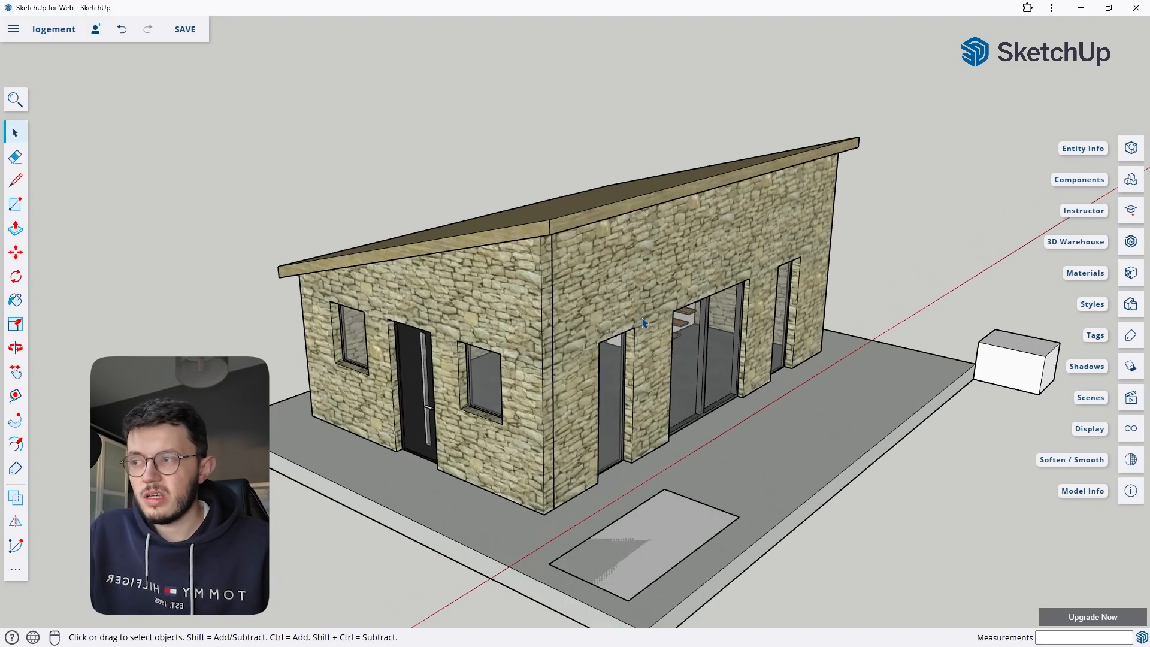
key(o)
key(space)
scroll(638, 359, down, 6)
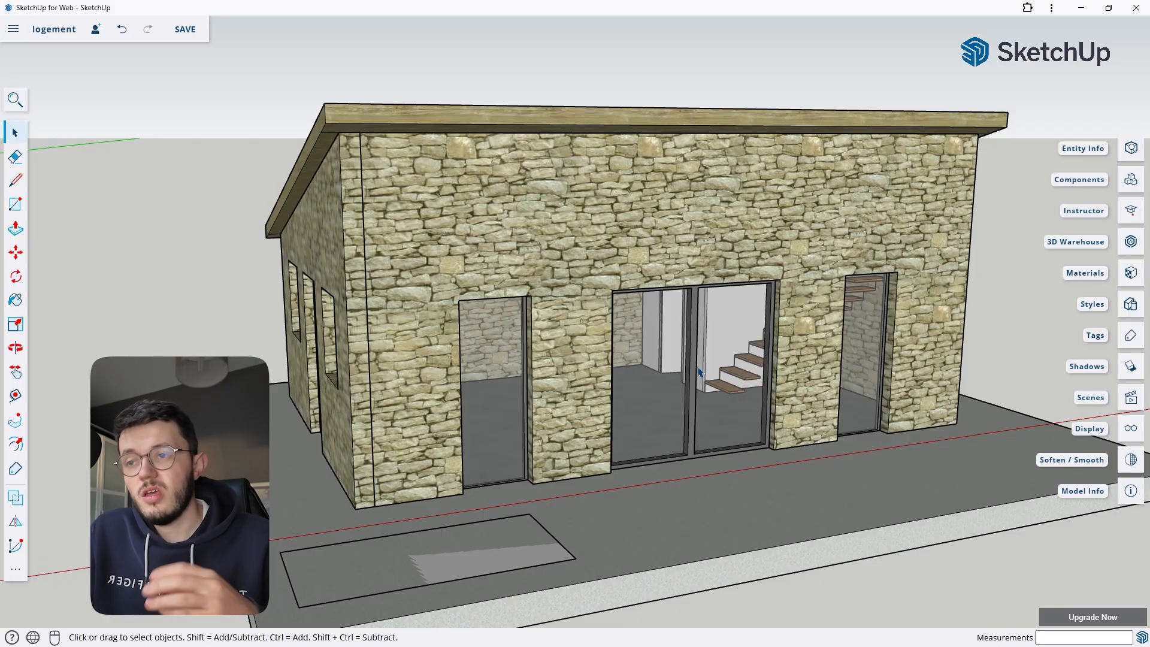
middle_drag(640, 329, 681, 336)
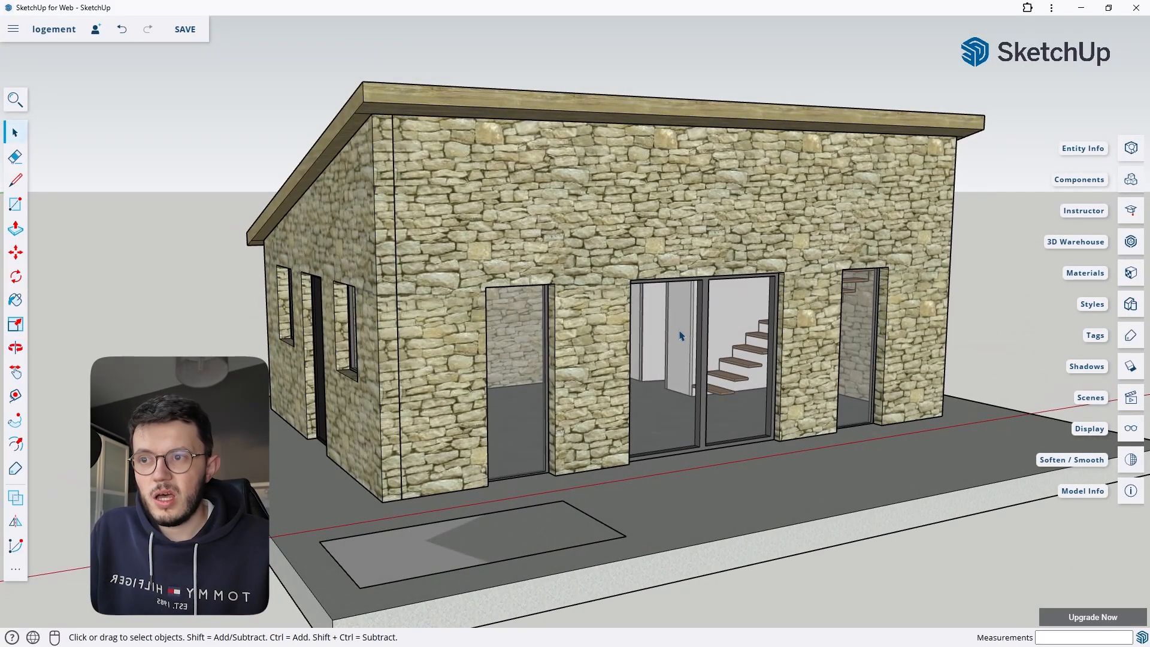
- Create a new tag named Murs
click(1131, 336)
click(999, 305)
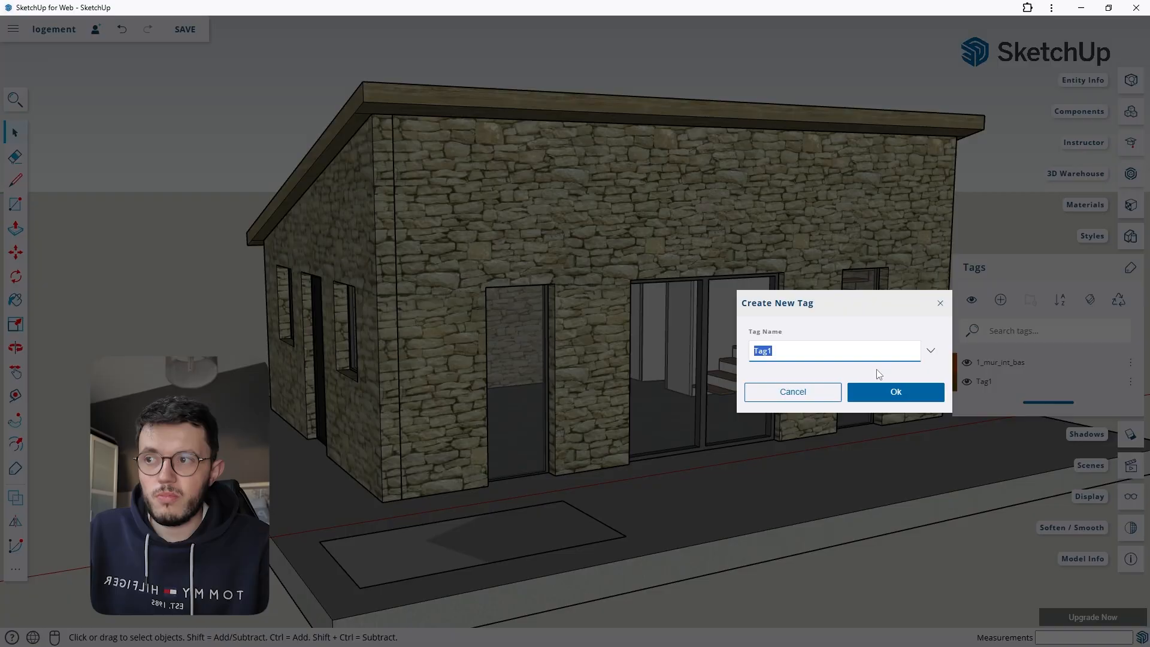
key(BackSpace)
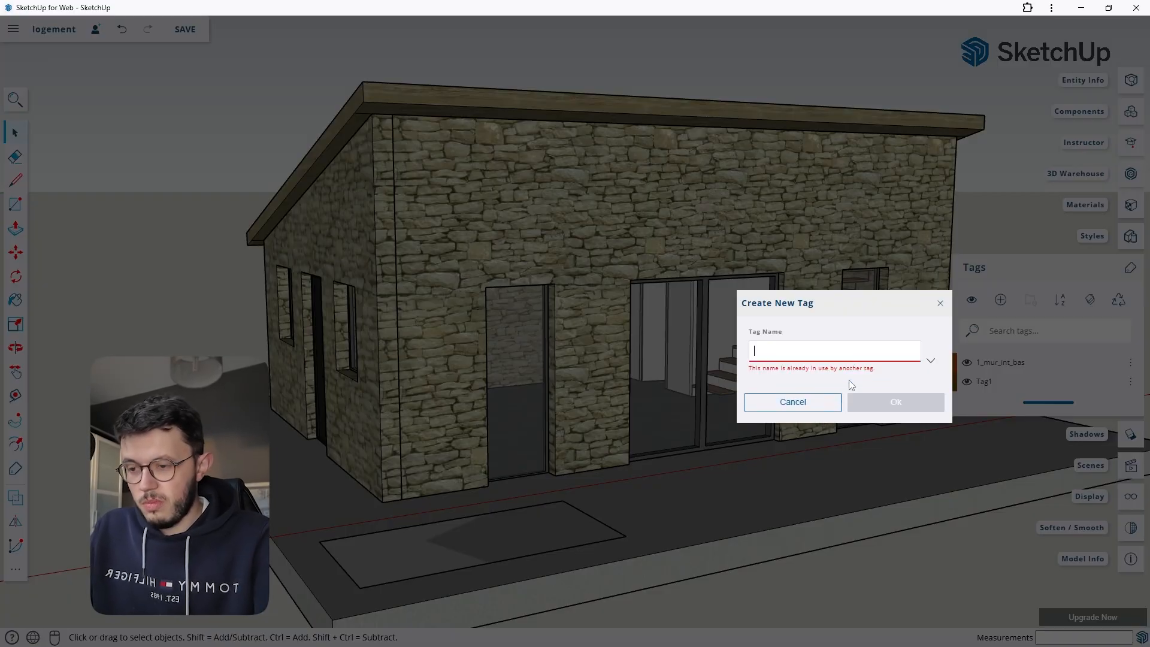
text(Murs)
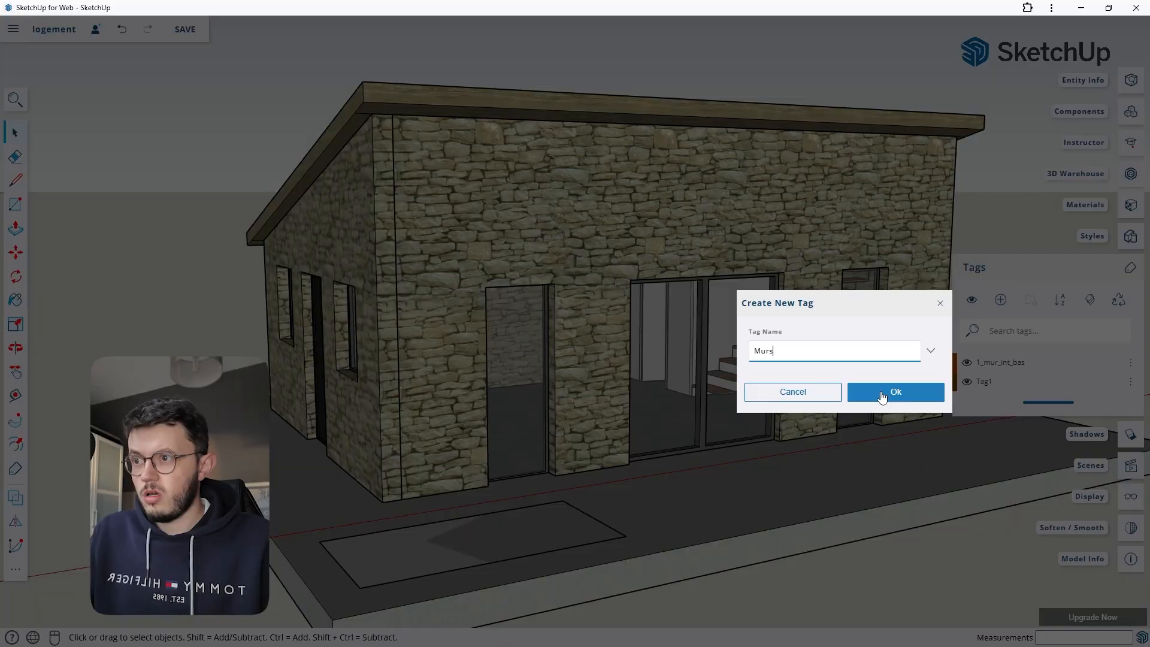
click(882, 396)
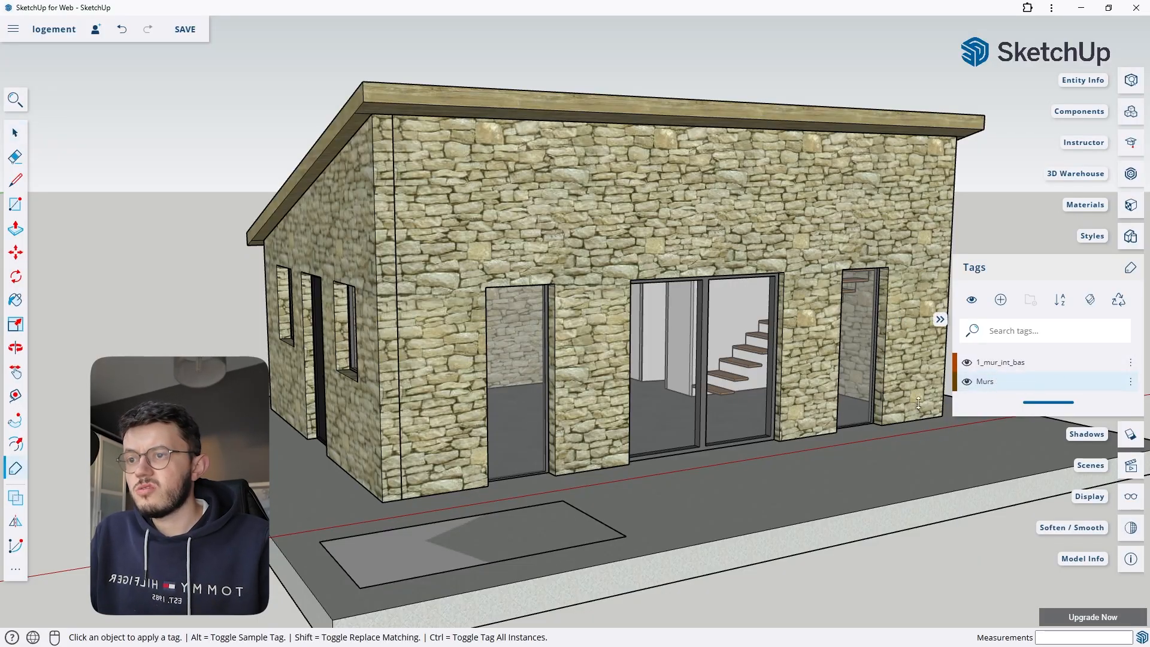
middle_drag(660, 316, 239, 290)
scroll(466, 434, down, 4)
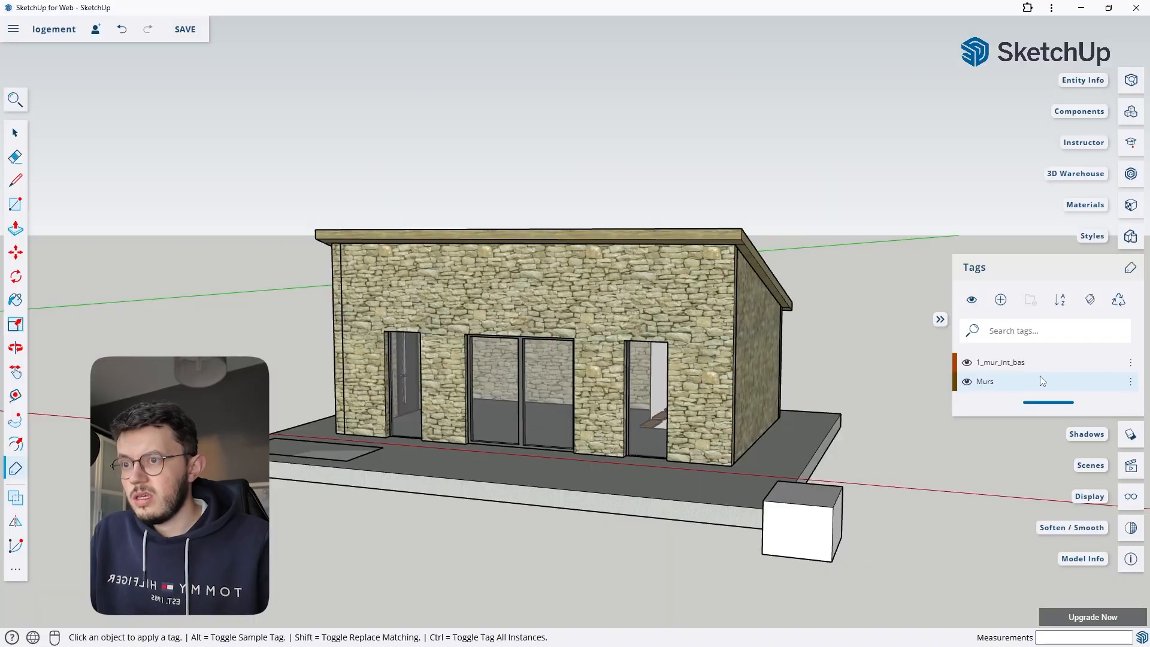
- Hide the Murs tag, assign it to the stone walls still showing beside the entrance door, and make the tag visible again
click(967, 381)
key(o)
middle_drag(450, 395, 940, 313)
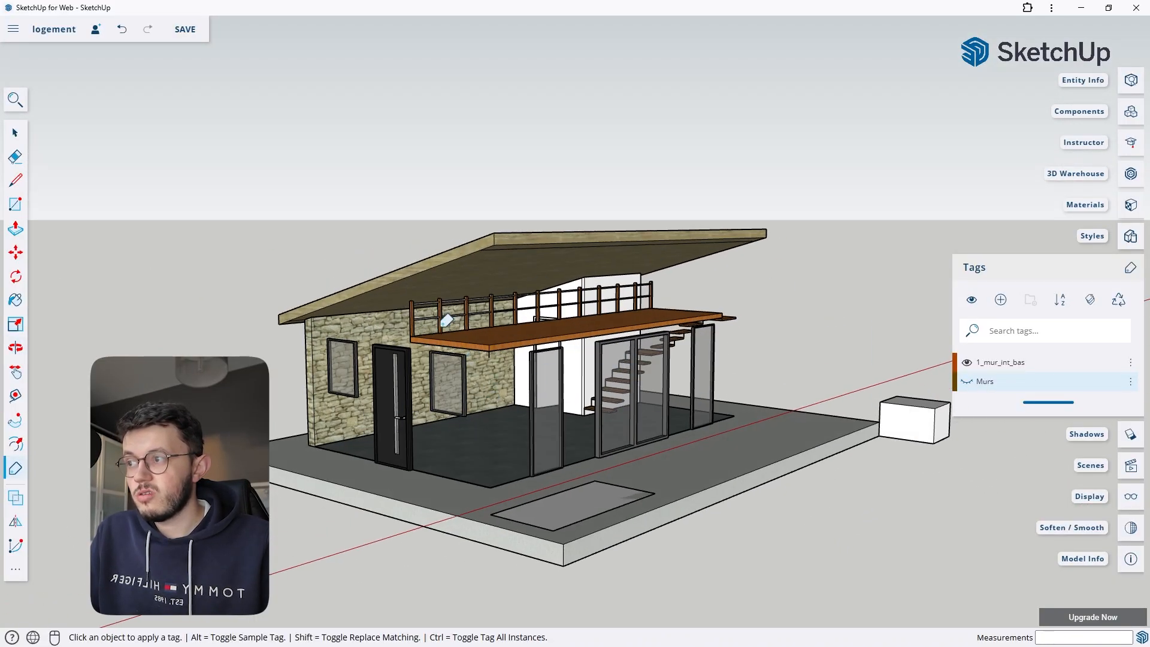
click(354, 407)
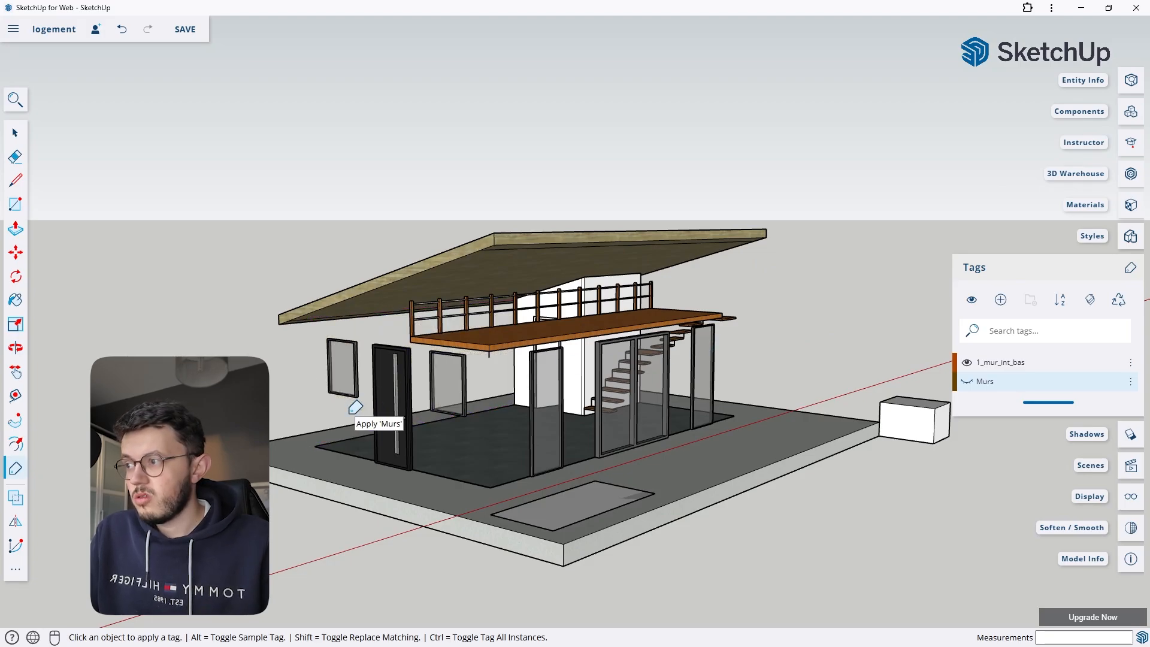
click(14, 134)
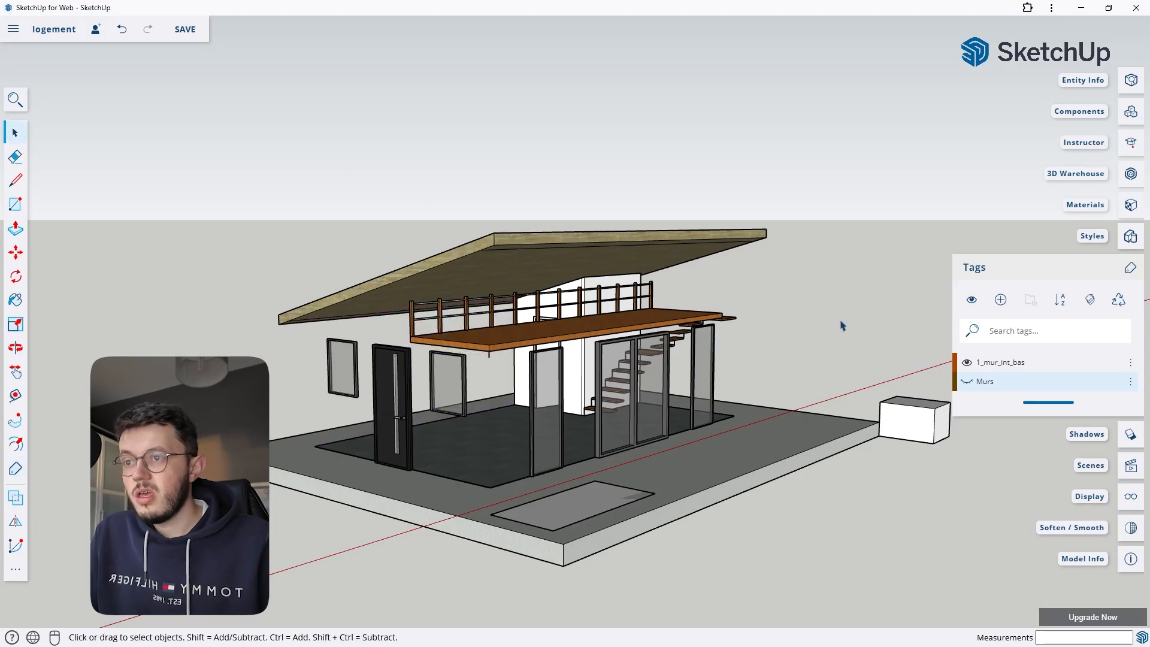
click(966, 382)
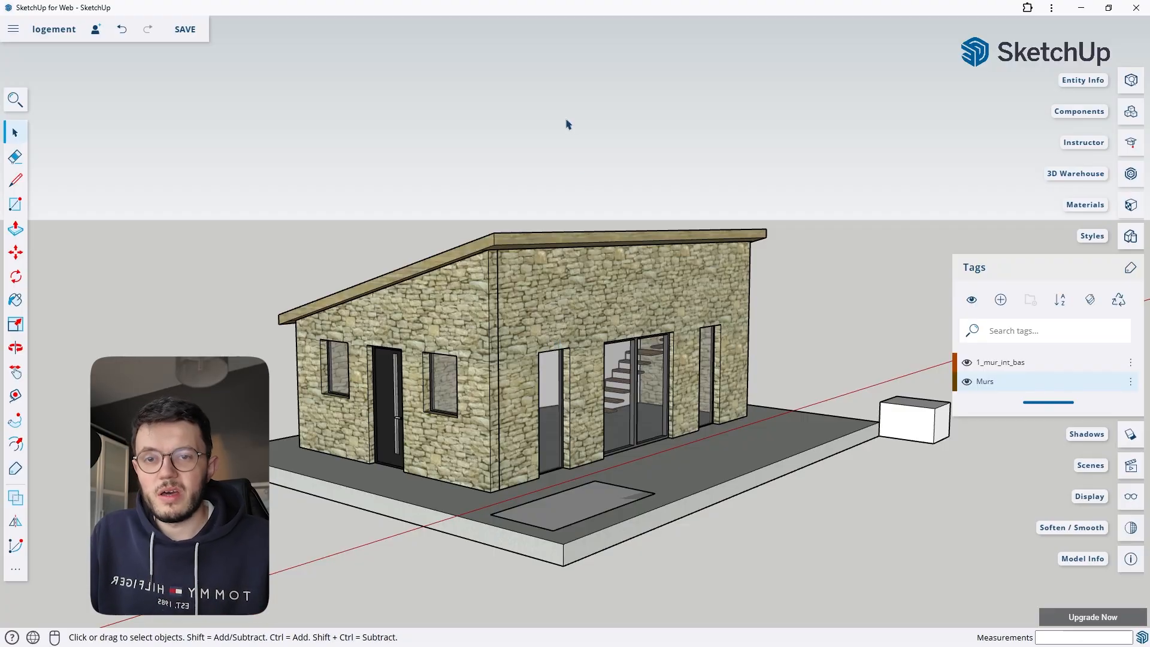
- Place a horizontal section plane through the house's upper walls from a low viewpoint, and undo it
middle_drag(641, 445, 612, 421)
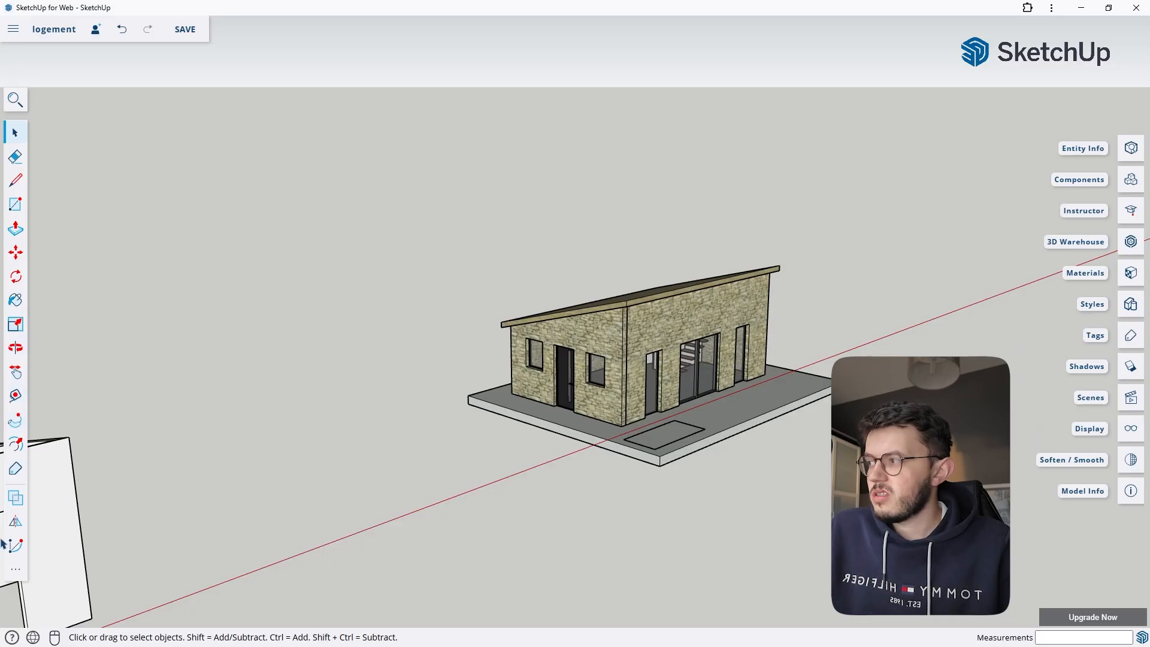
click(16, 572)
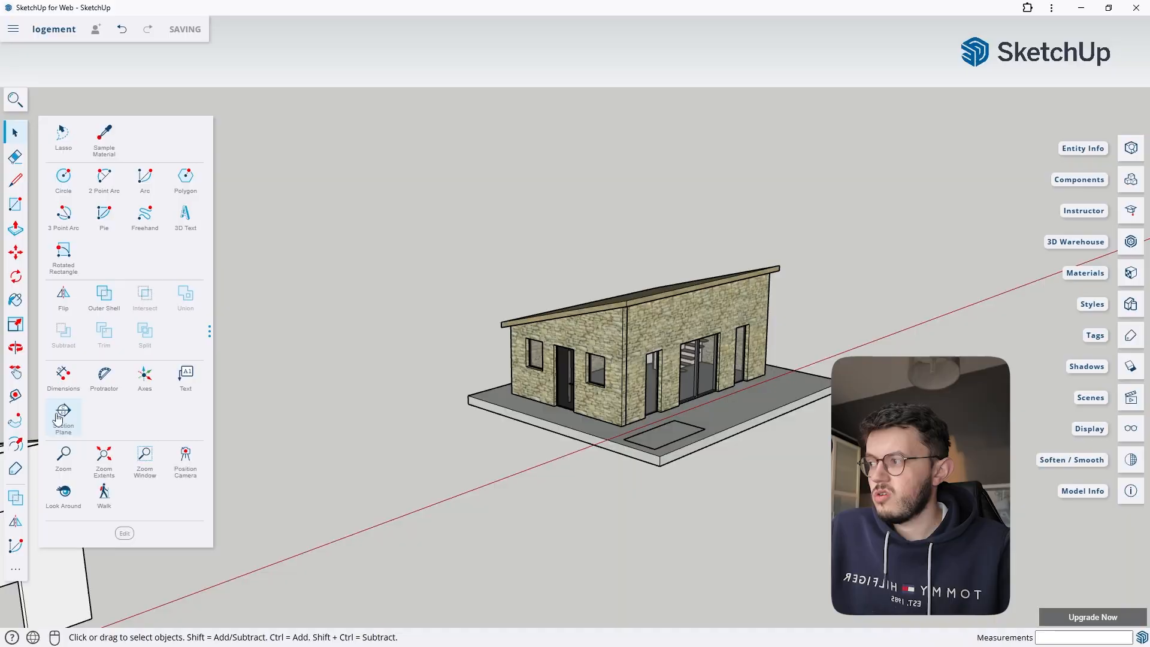
click(62, 414)
middle_drag(500, 441, 764, 367)
scroll(617, 359, up, 2)
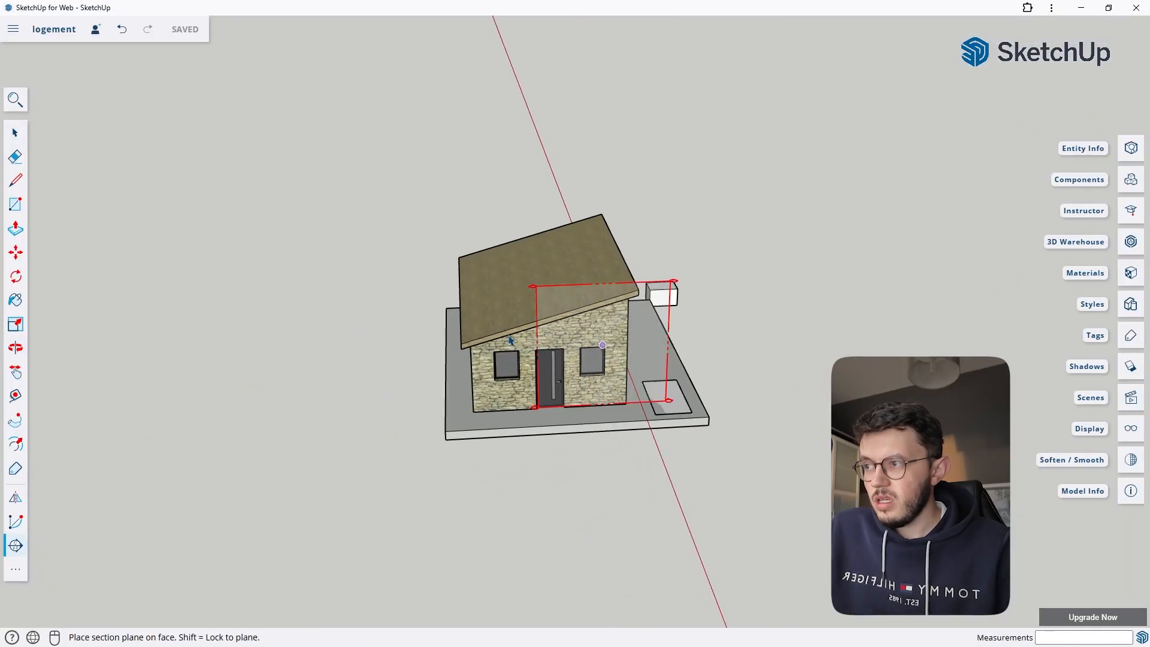
scroll(599, 371, up, 5)
middle_drag(600, 337, 498, 239)
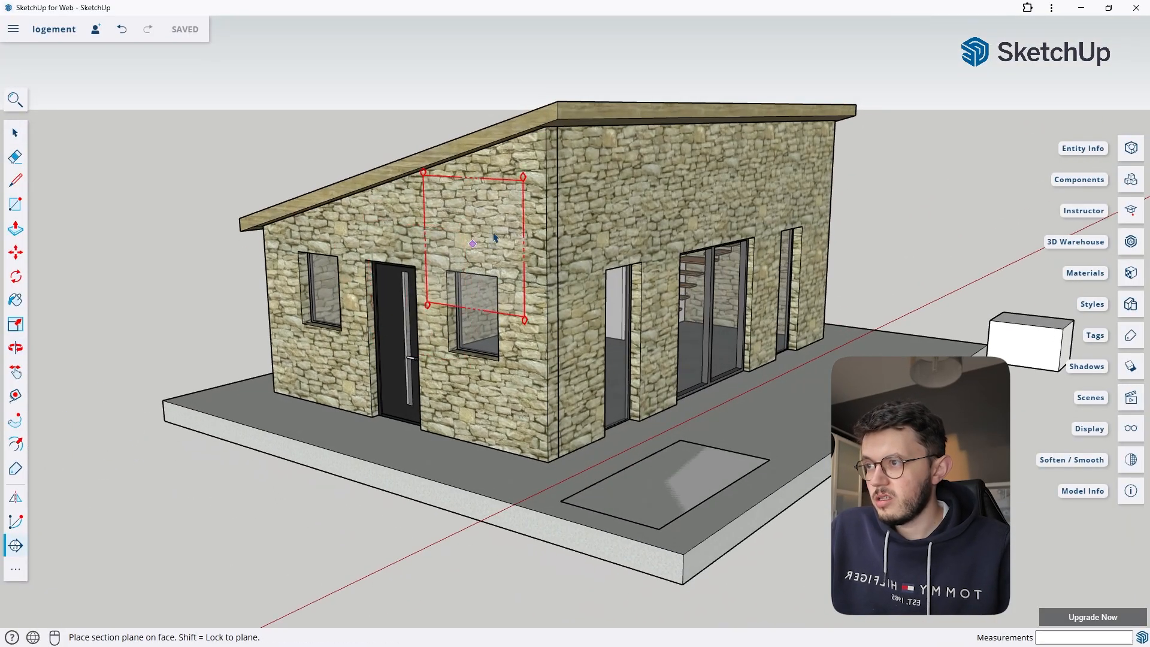
scroll(521, 218, down, 3)
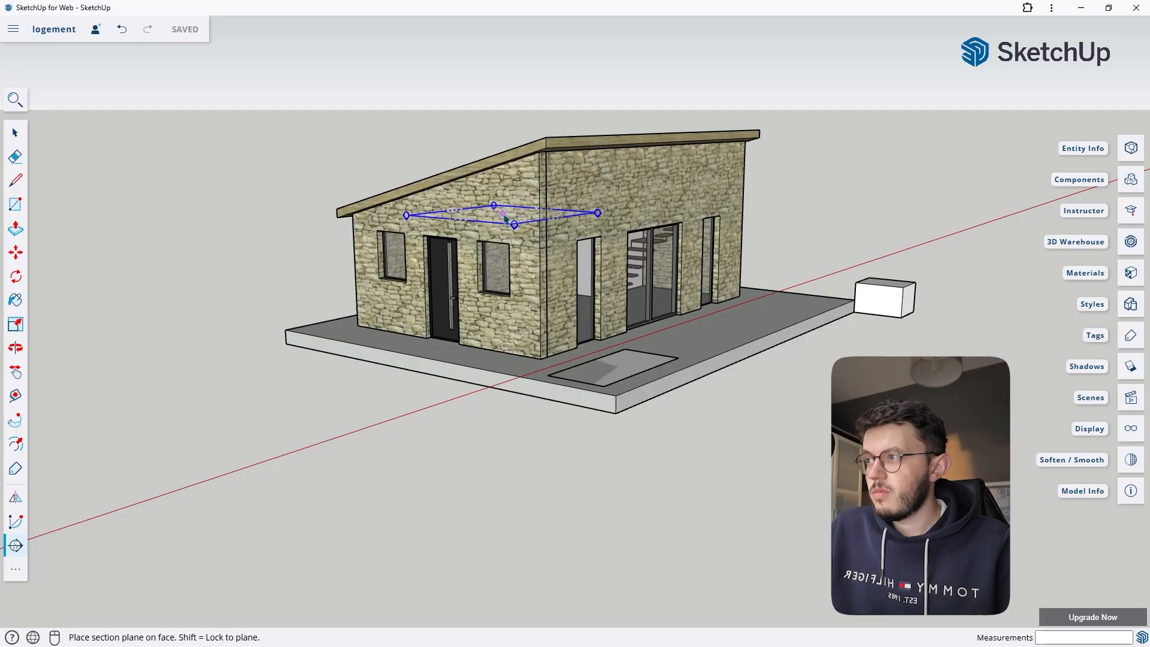
middle_drag(503, 258, 501, 103)
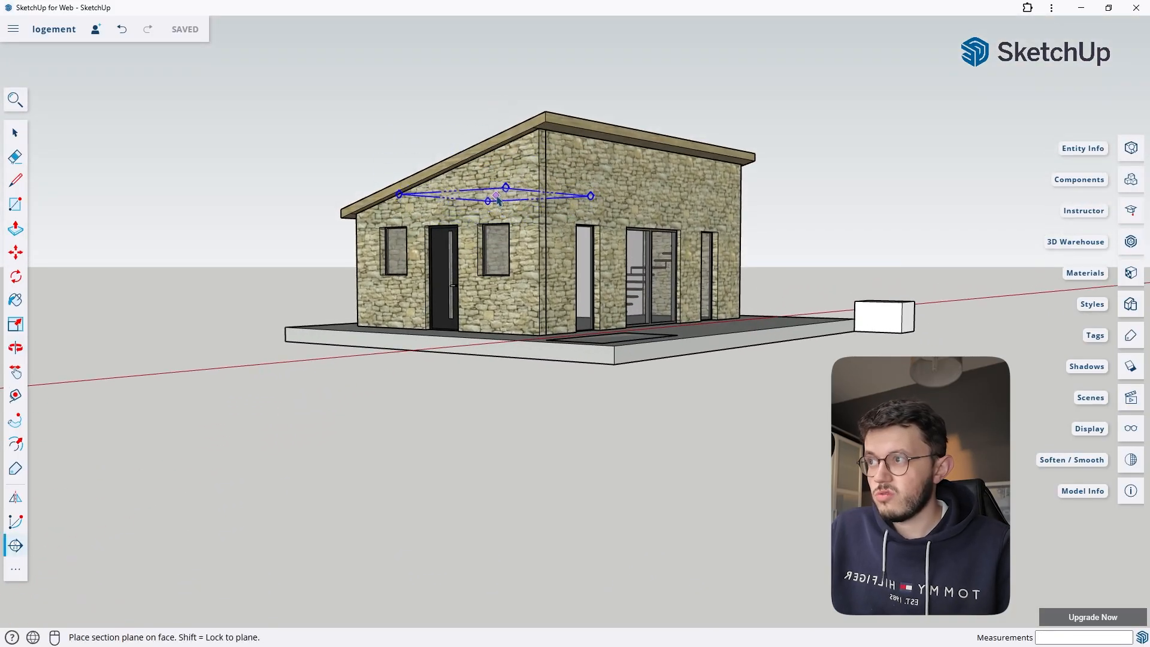
middle_drag(495, 195, 488, 138)
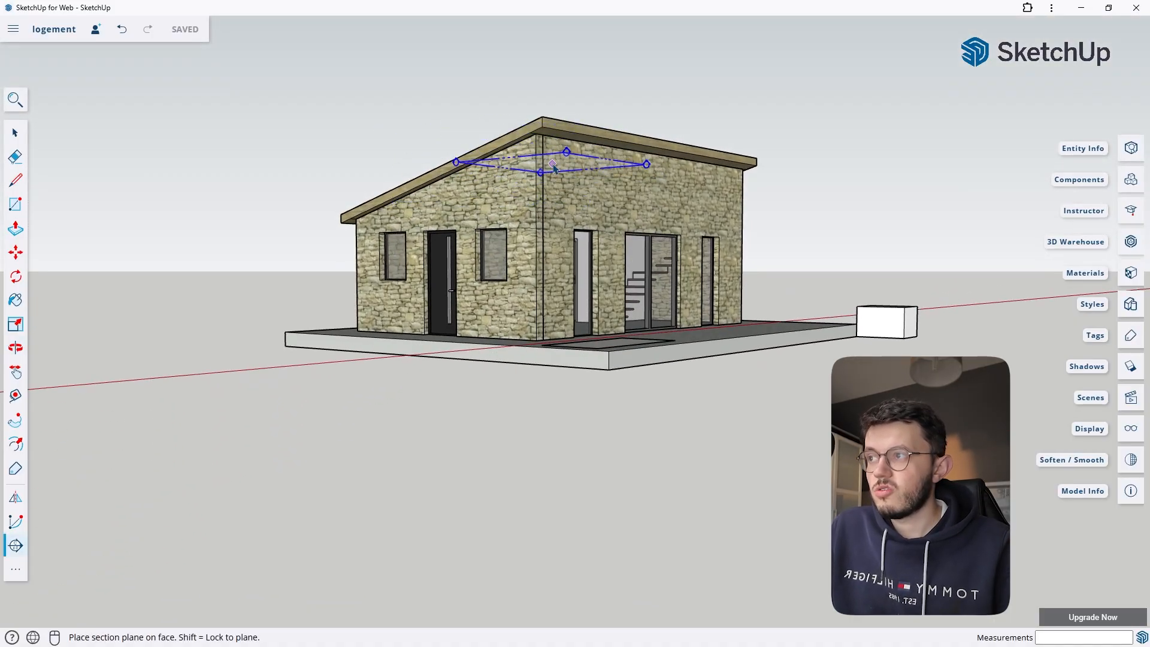
middle_drag(543, 142, 522, 177)
click(529, 202)
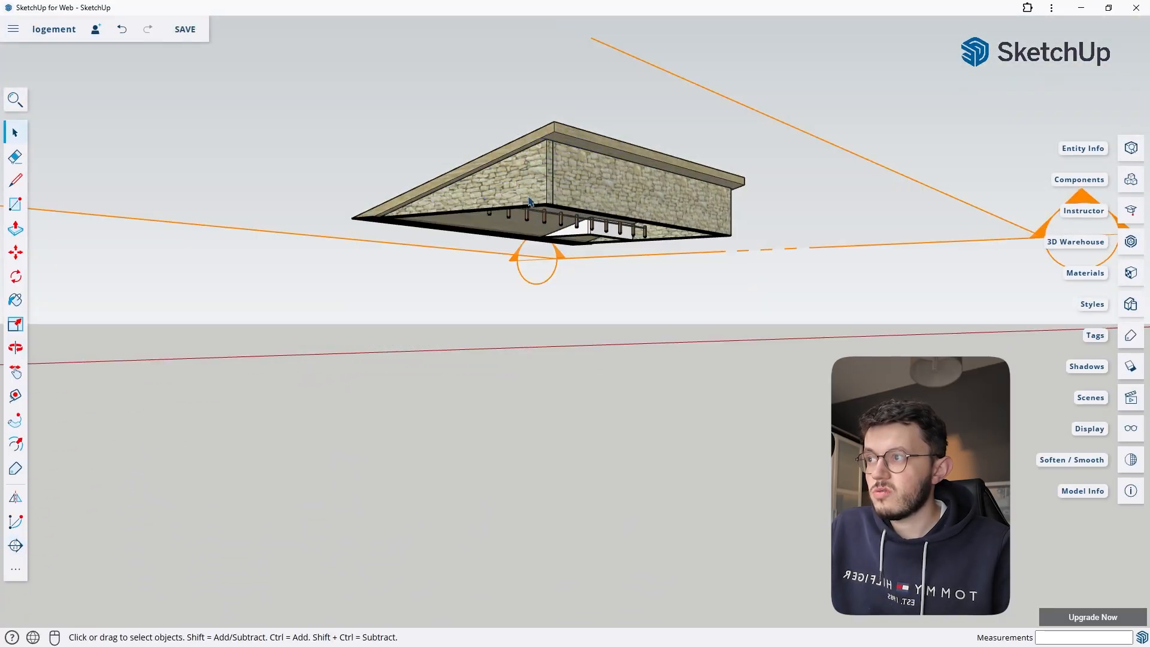
key(ctrl+z)
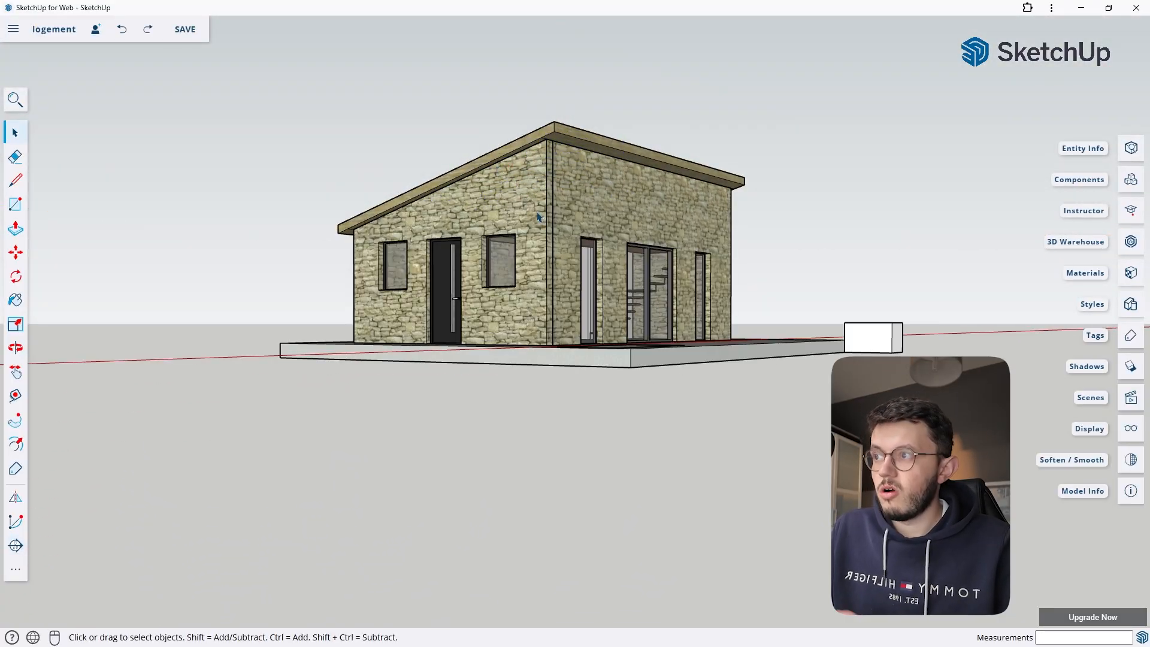
- Place a horizontal section plane through the walls above the windows, with the house viewed from above
click(16, 545)
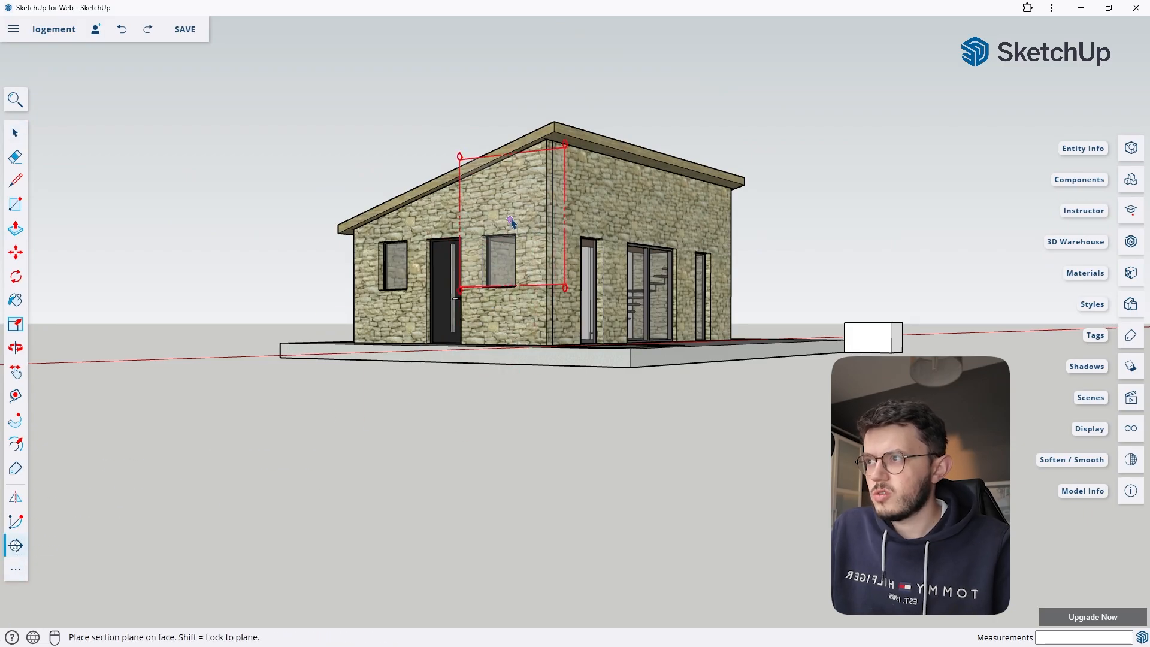
middle_drag(513, 222, 507, 291)
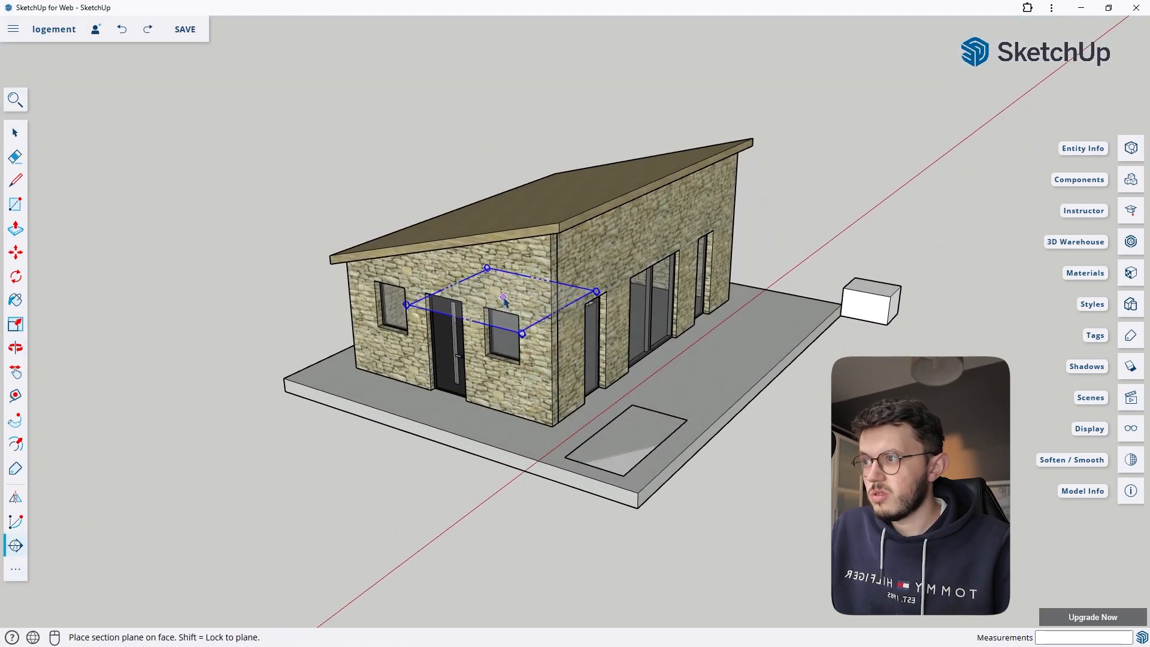
shift+click(506, 289)
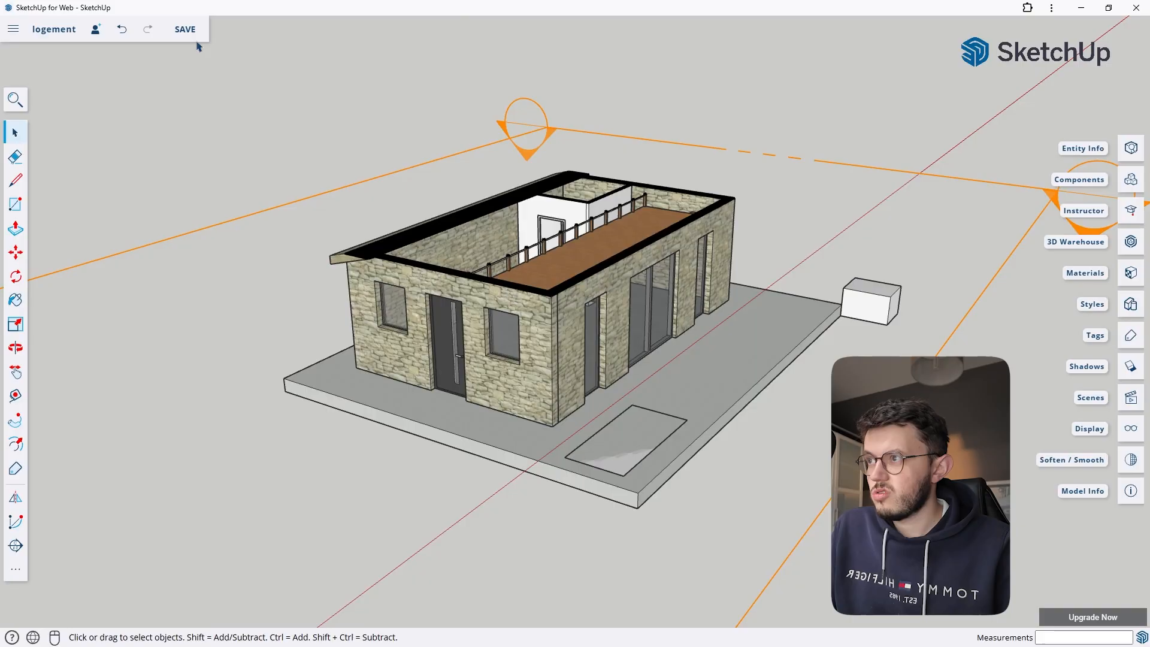
- Examine the interior through the horizontal cut from above, and undo the section plane
middle_drag(384, 217, 527, 254)
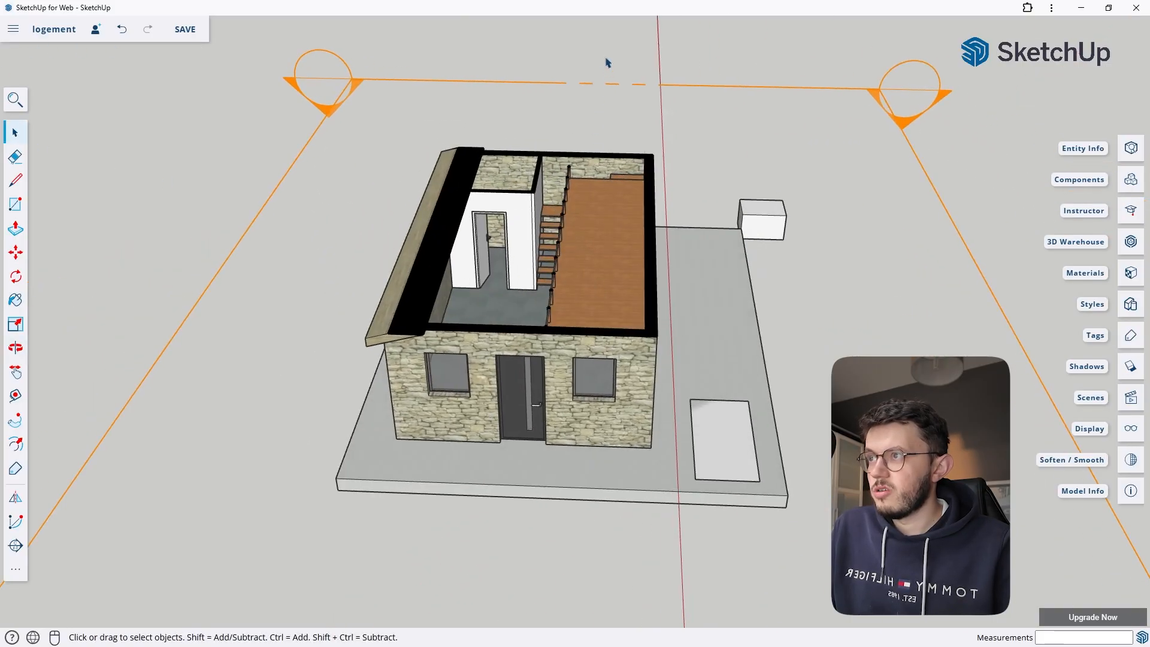
middle_drag(608, 63, 485, 120)
scroll(552, 283, up, 7)
middle_drag(573, 343, 657, 302)
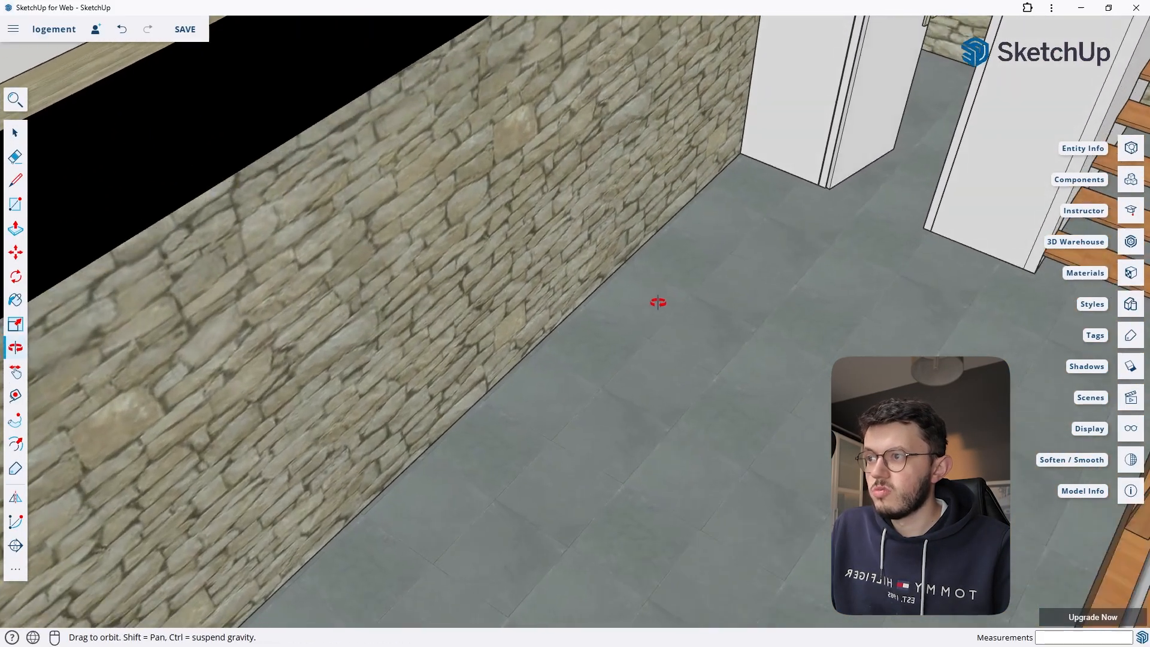
scroll(657, 302, down, 10)
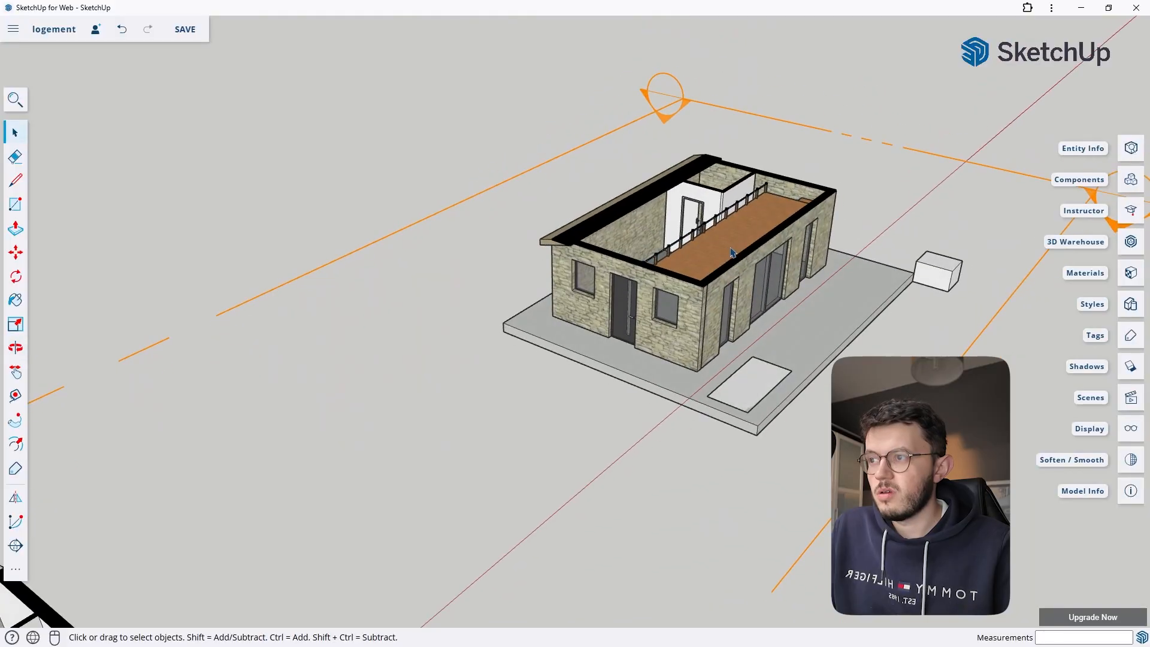
key(ctrl+z)
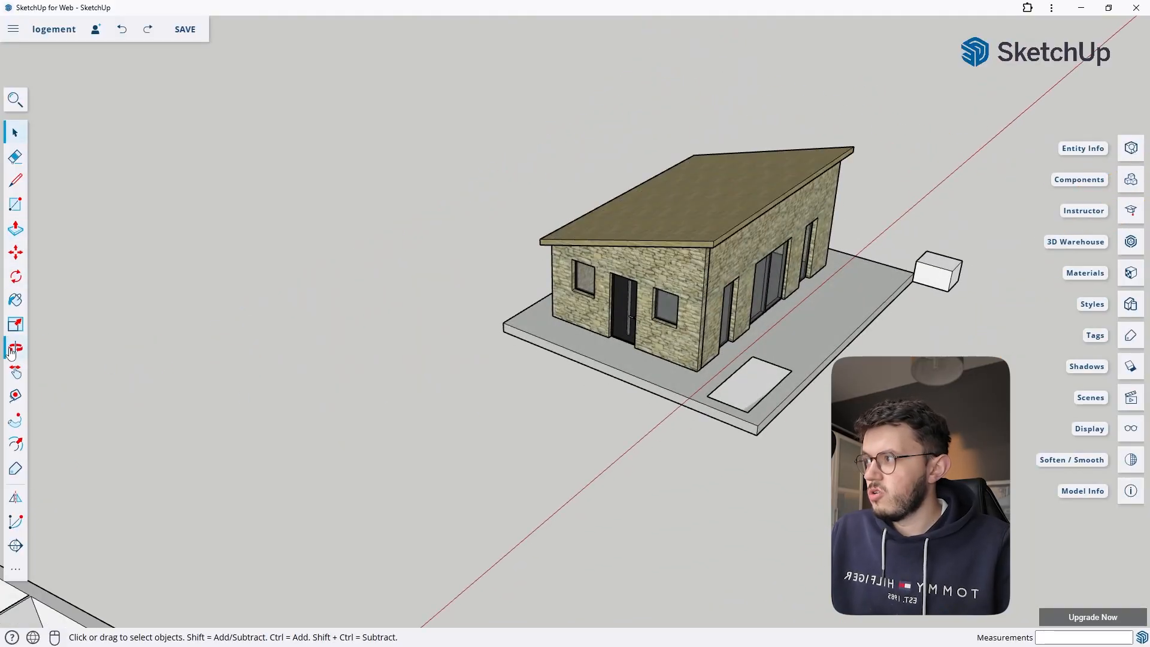
- Place a vertical section plane locked perpendicular to the red axis, cutting across the house behind the entrance wall
click(16, 545)
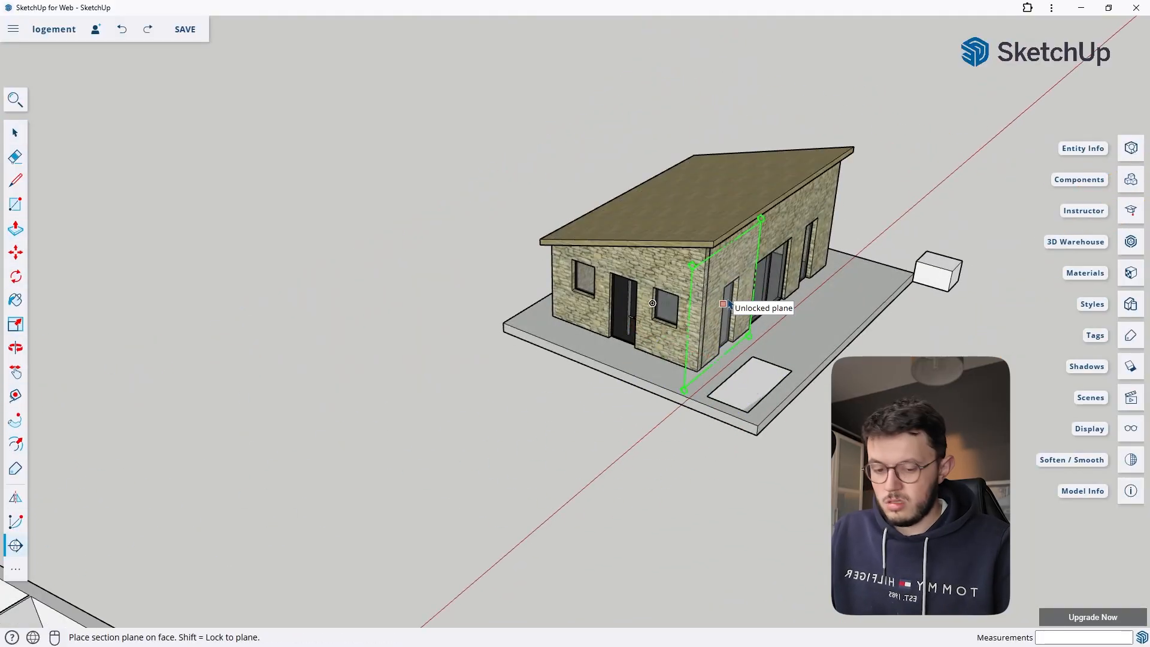
key(Right)
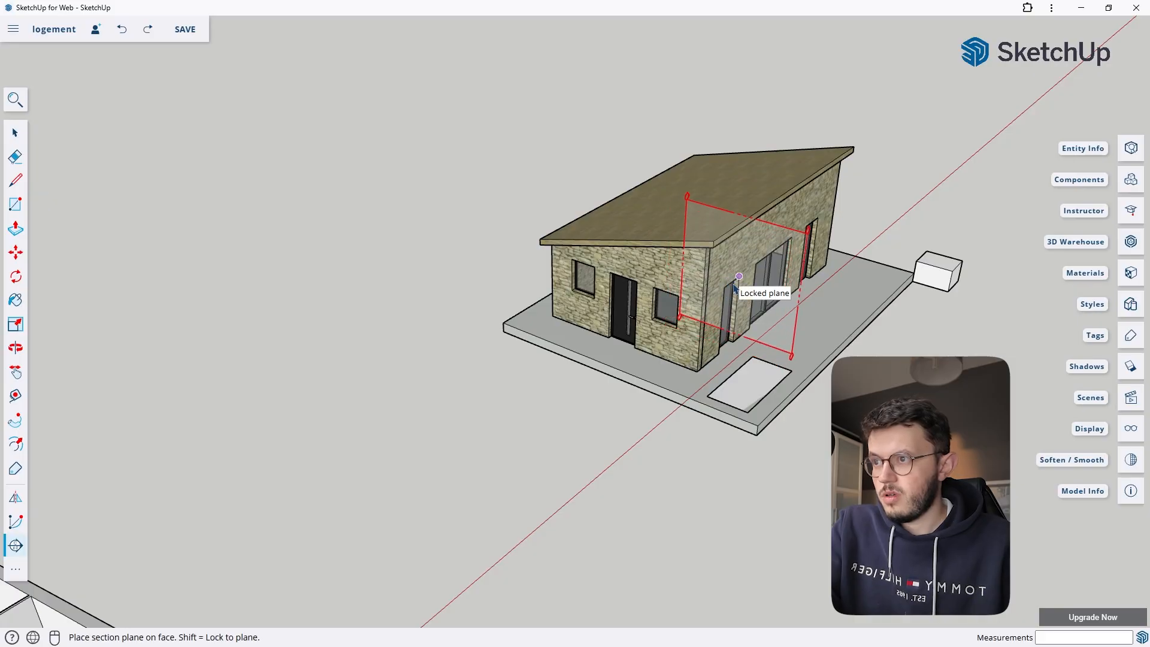
click(734, 287)
- Examine the vertical section of the house, including the interior door, staircase and mezzanine, up close and from a distance
middle_drag(723, 288, 740, 242)
scroll(718, 237, up, 7)
scroll(809, 232, down, 3)
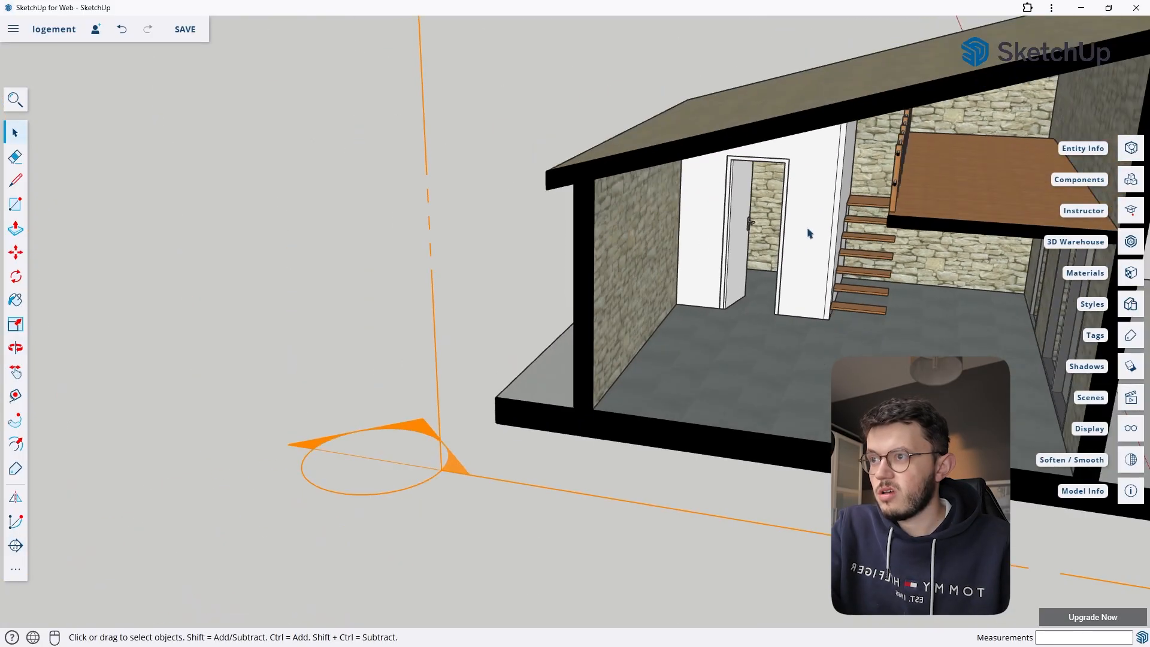
scroll(808, 233, up, 3)
scroll(383, 268, down, 6)
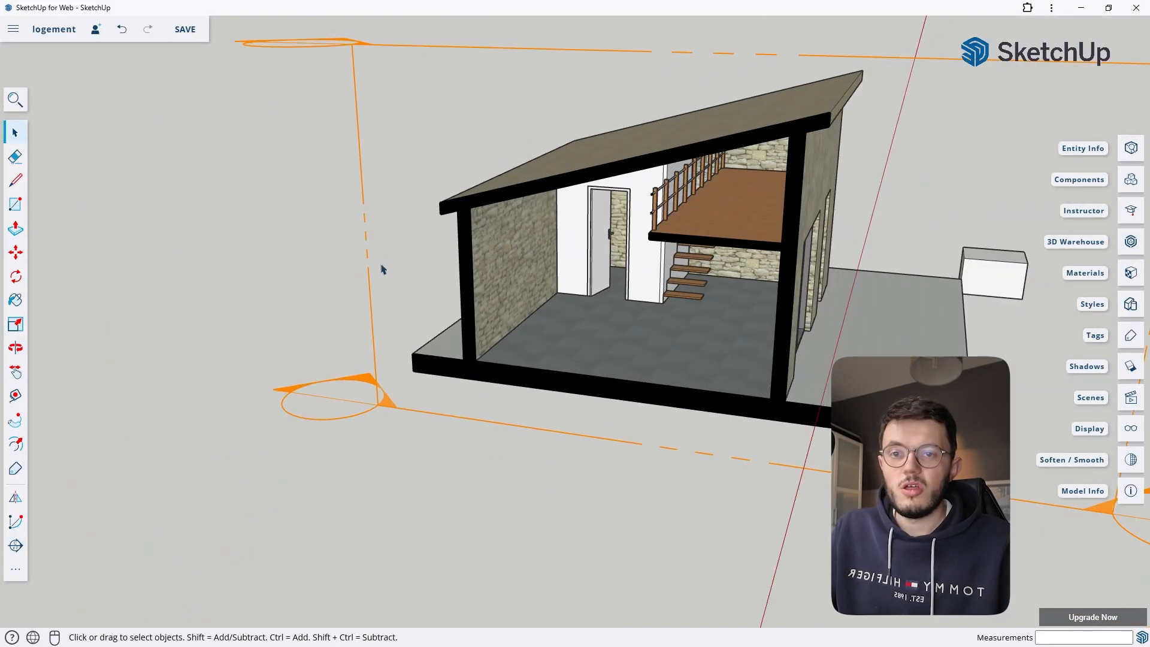
scroll(186, 216, down, 3)
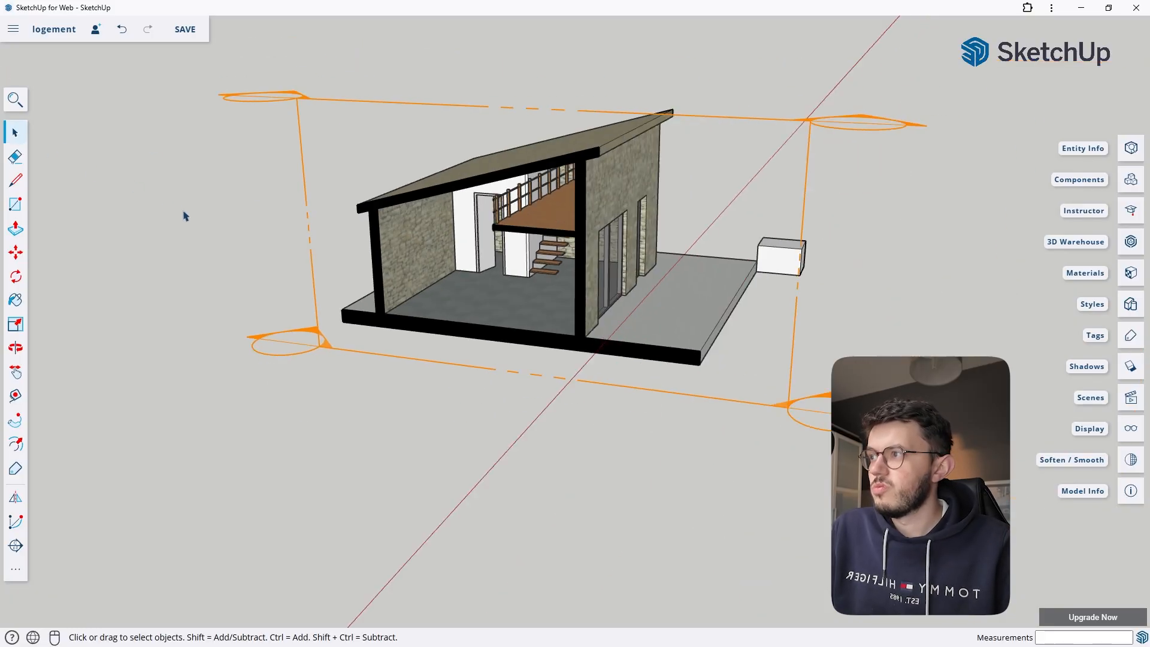
scroll(186, 216, down, 2)
middle_drag(479, 274, 509, 288)
scroll(336, 190, up, 1)
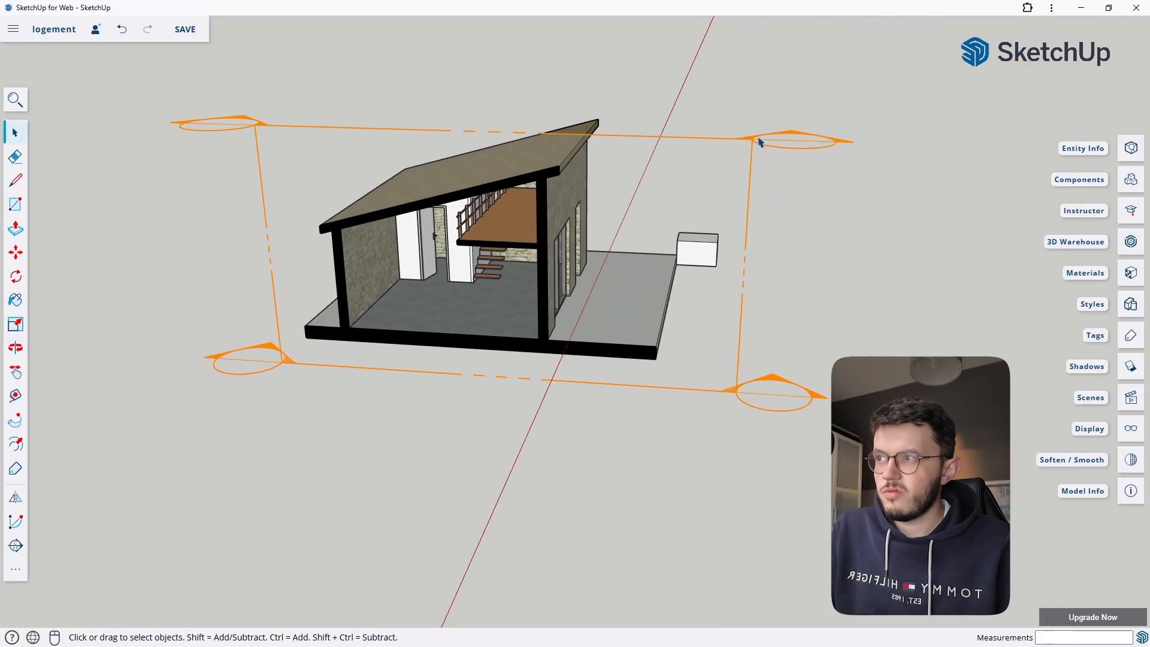
- Turn off the display of section planes and inspect the cut interior around the staircase
click(1130, 429)
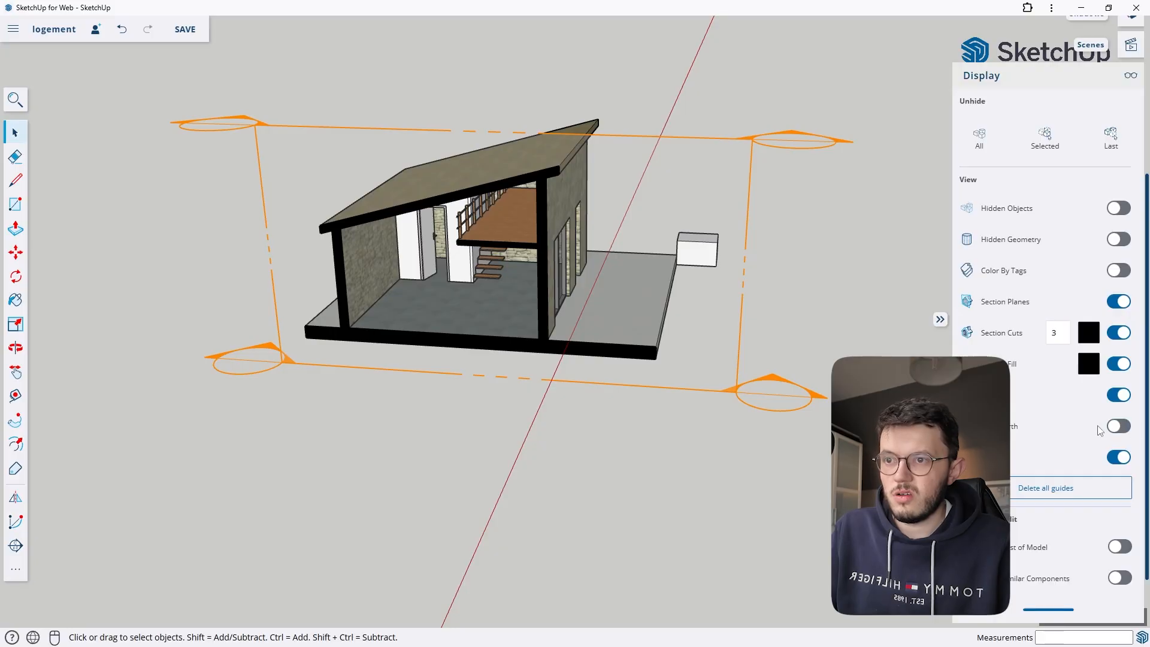
click(1112, 307)
scroll(715, 323, up, 3)
scroll(749, 333, down, 4)
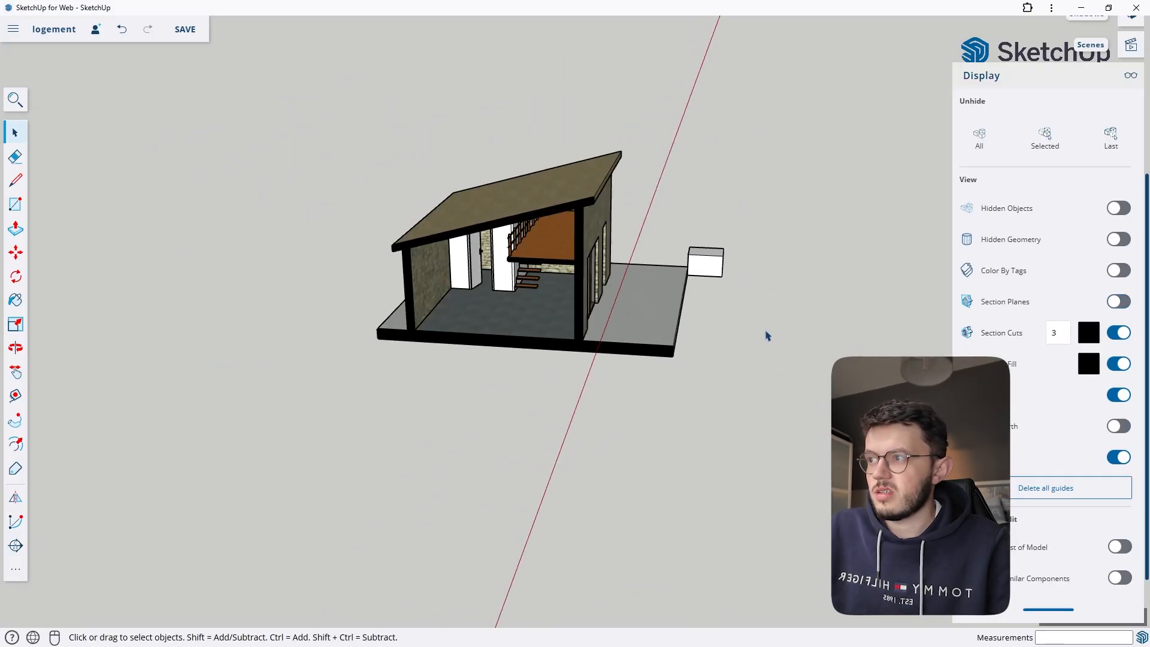
middle_drag(484, 232, 634, 140)
scroll(609, 243, up, 6)
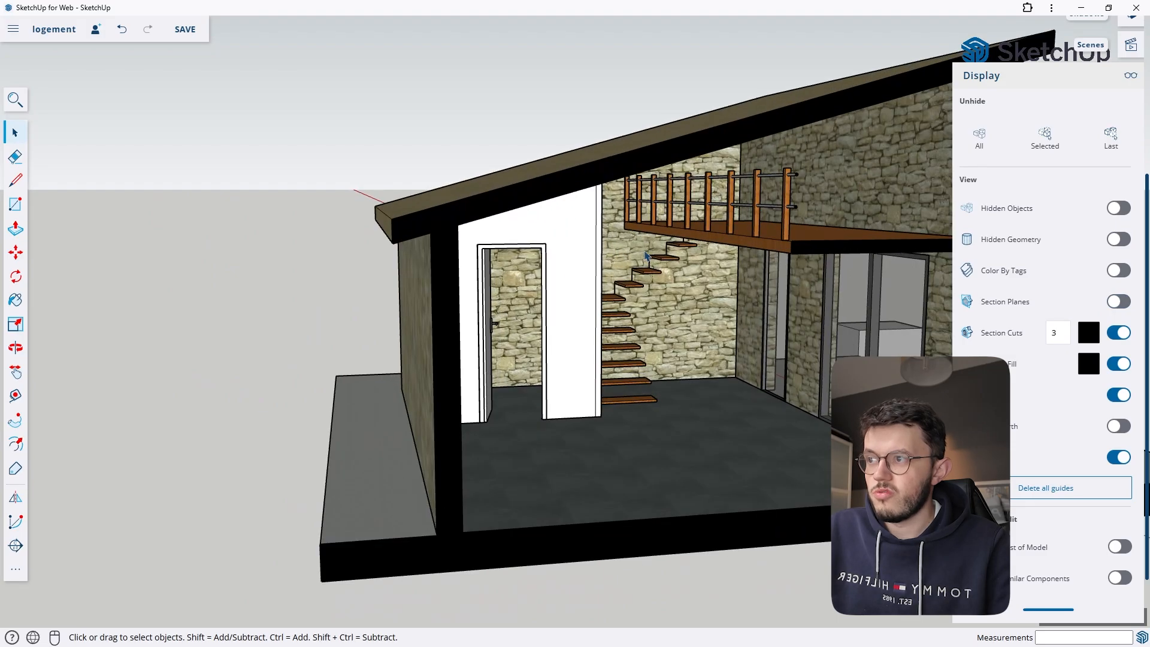
middle_drag(756, 304, 726, 315)
- Turn off the display of section cuts and check the whole house from the entrance corner
click(1119, 332)
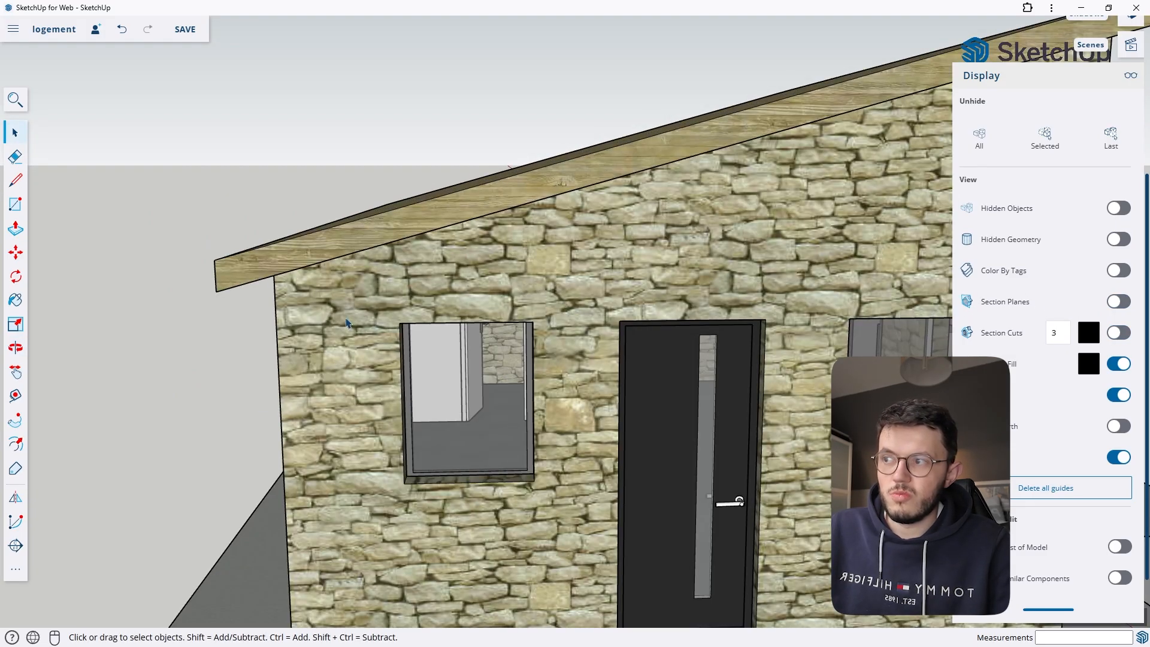
scroll(346, 322, down, 4)
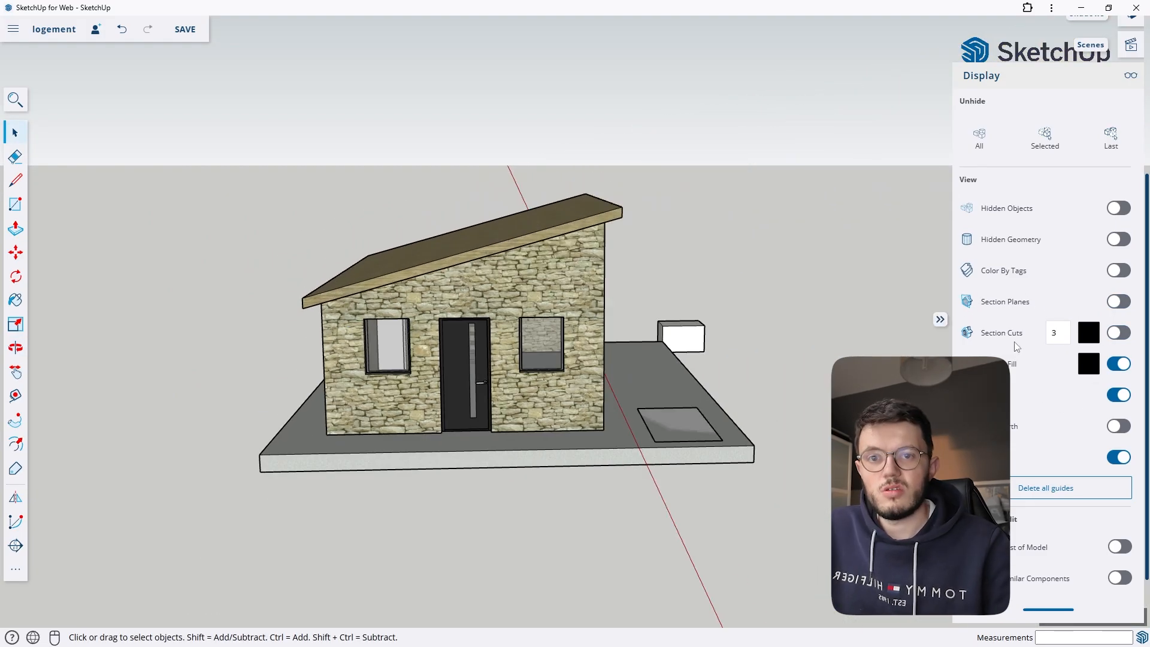
middle_drag(641, 323, 472, 323)
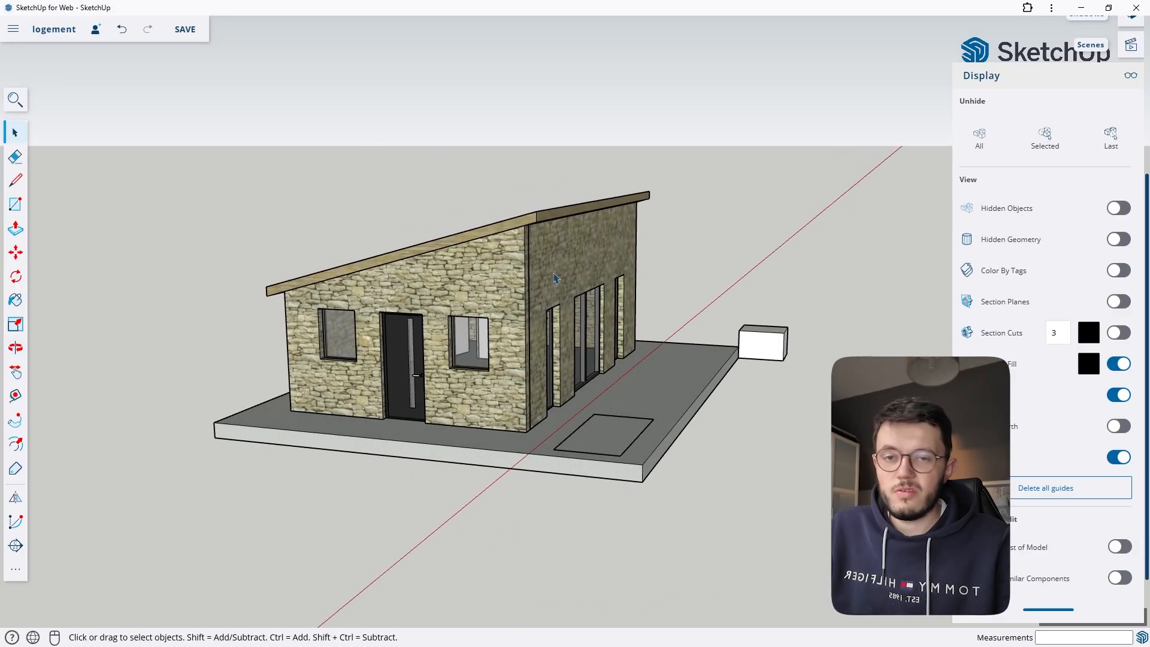
middle_drag(554, 277, 544, 246)
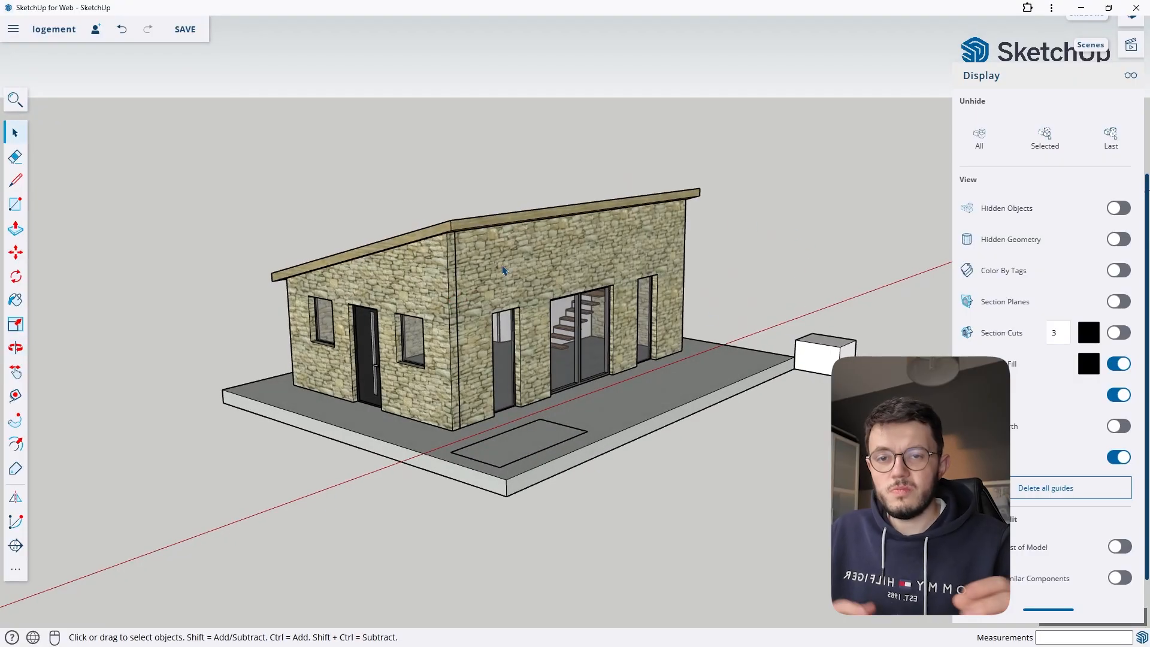